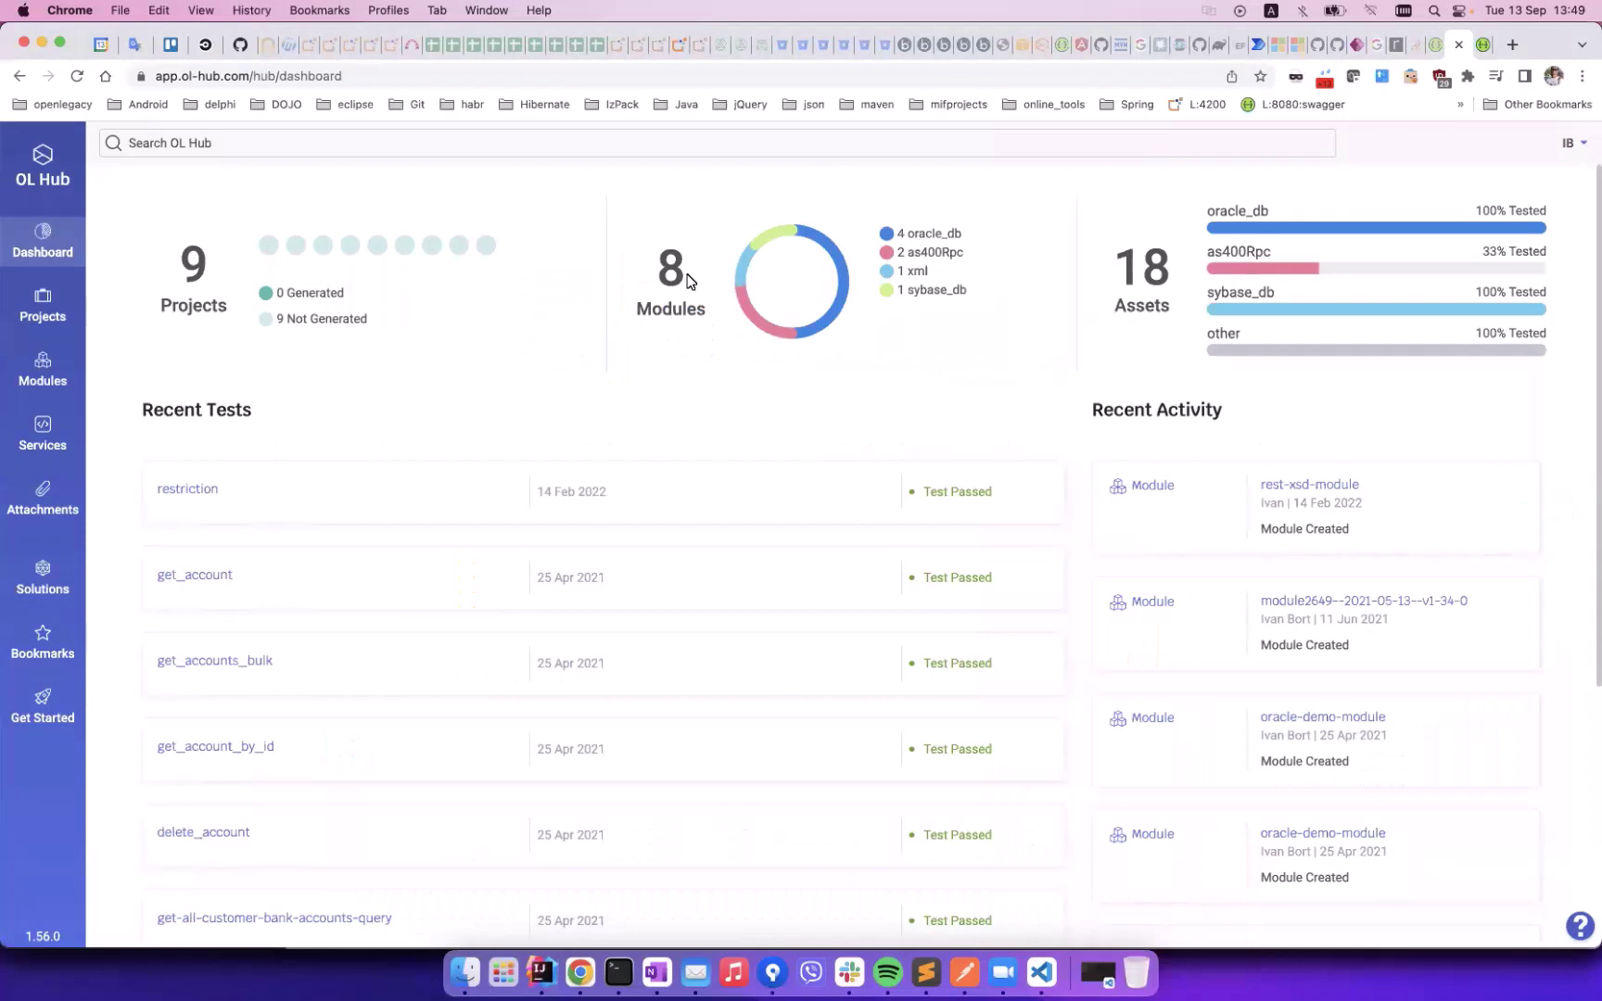
Open the pol2get method in the policy-as400-cobol-microservice project's contract
{"action": "left_click", "coordinate": [50, 300]}
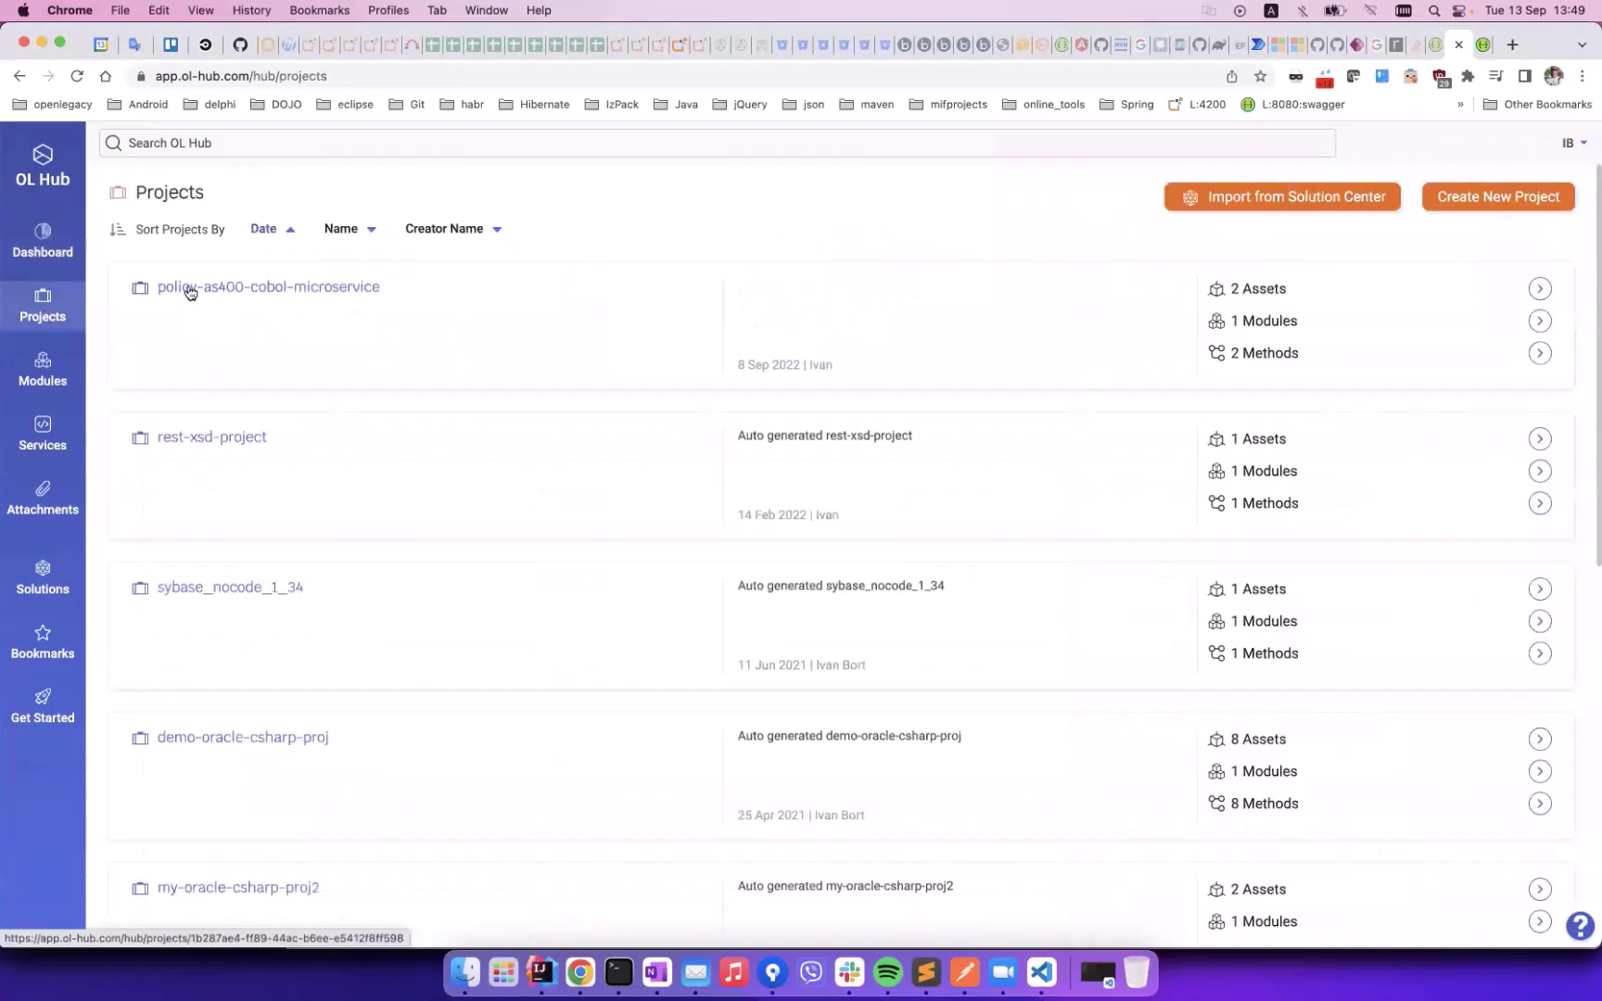
{"action": "left_click", "coordinate": [191, 288]}
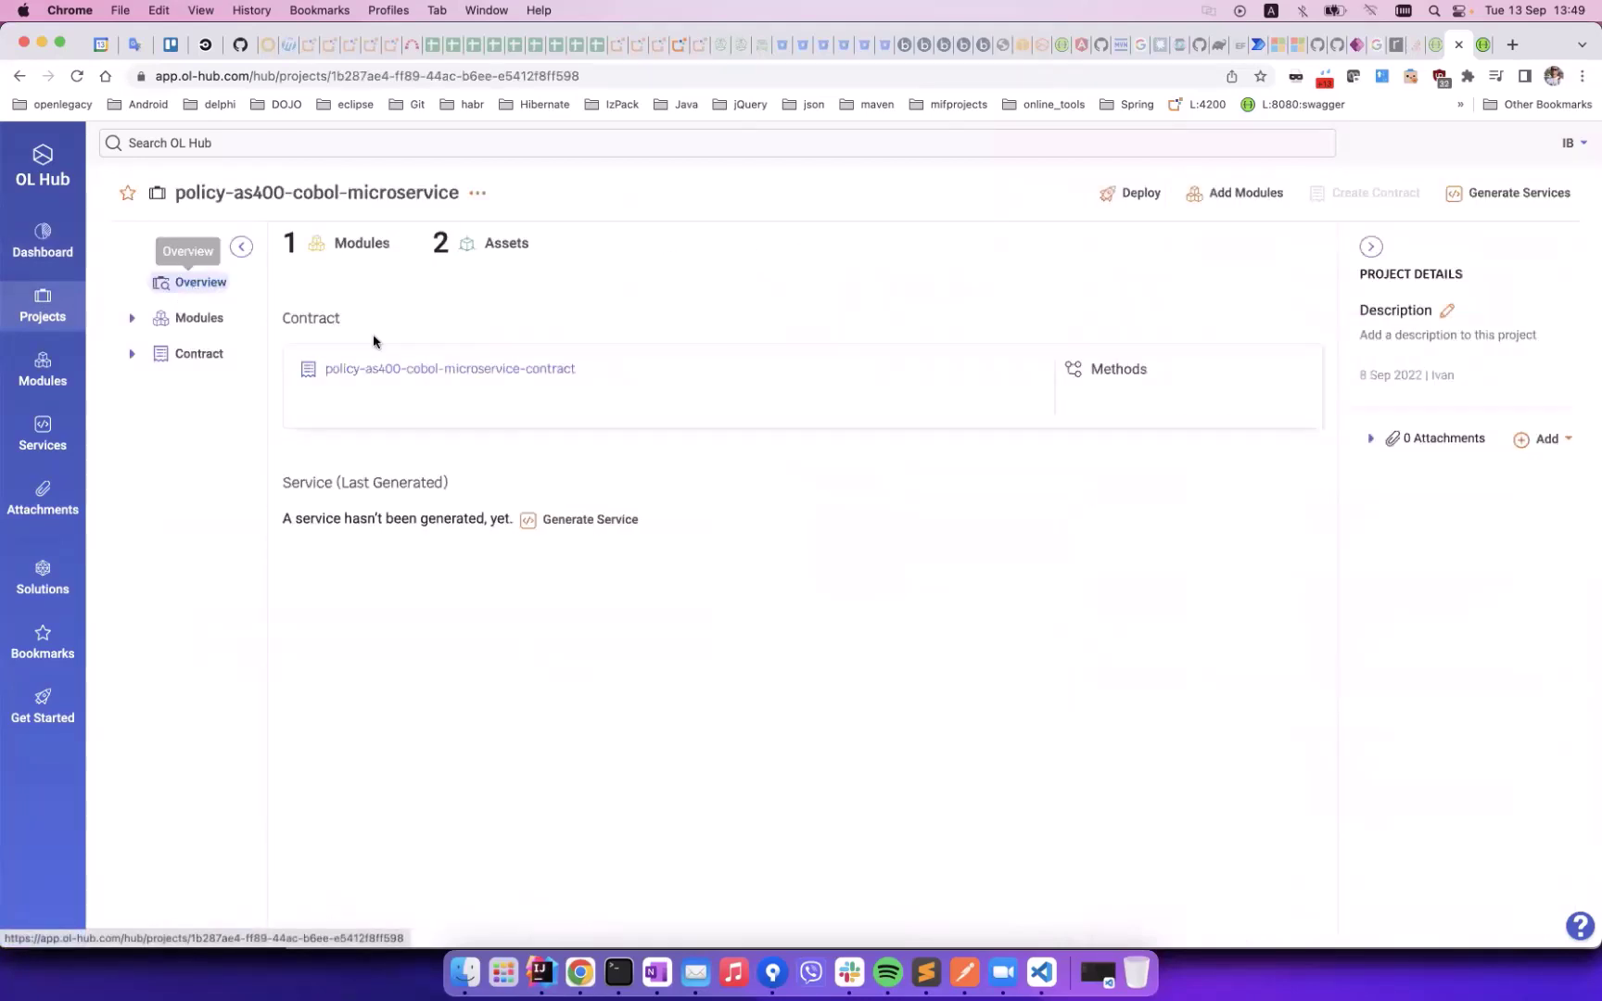
{"action": "left_click", "coordinate": [406, 369]}
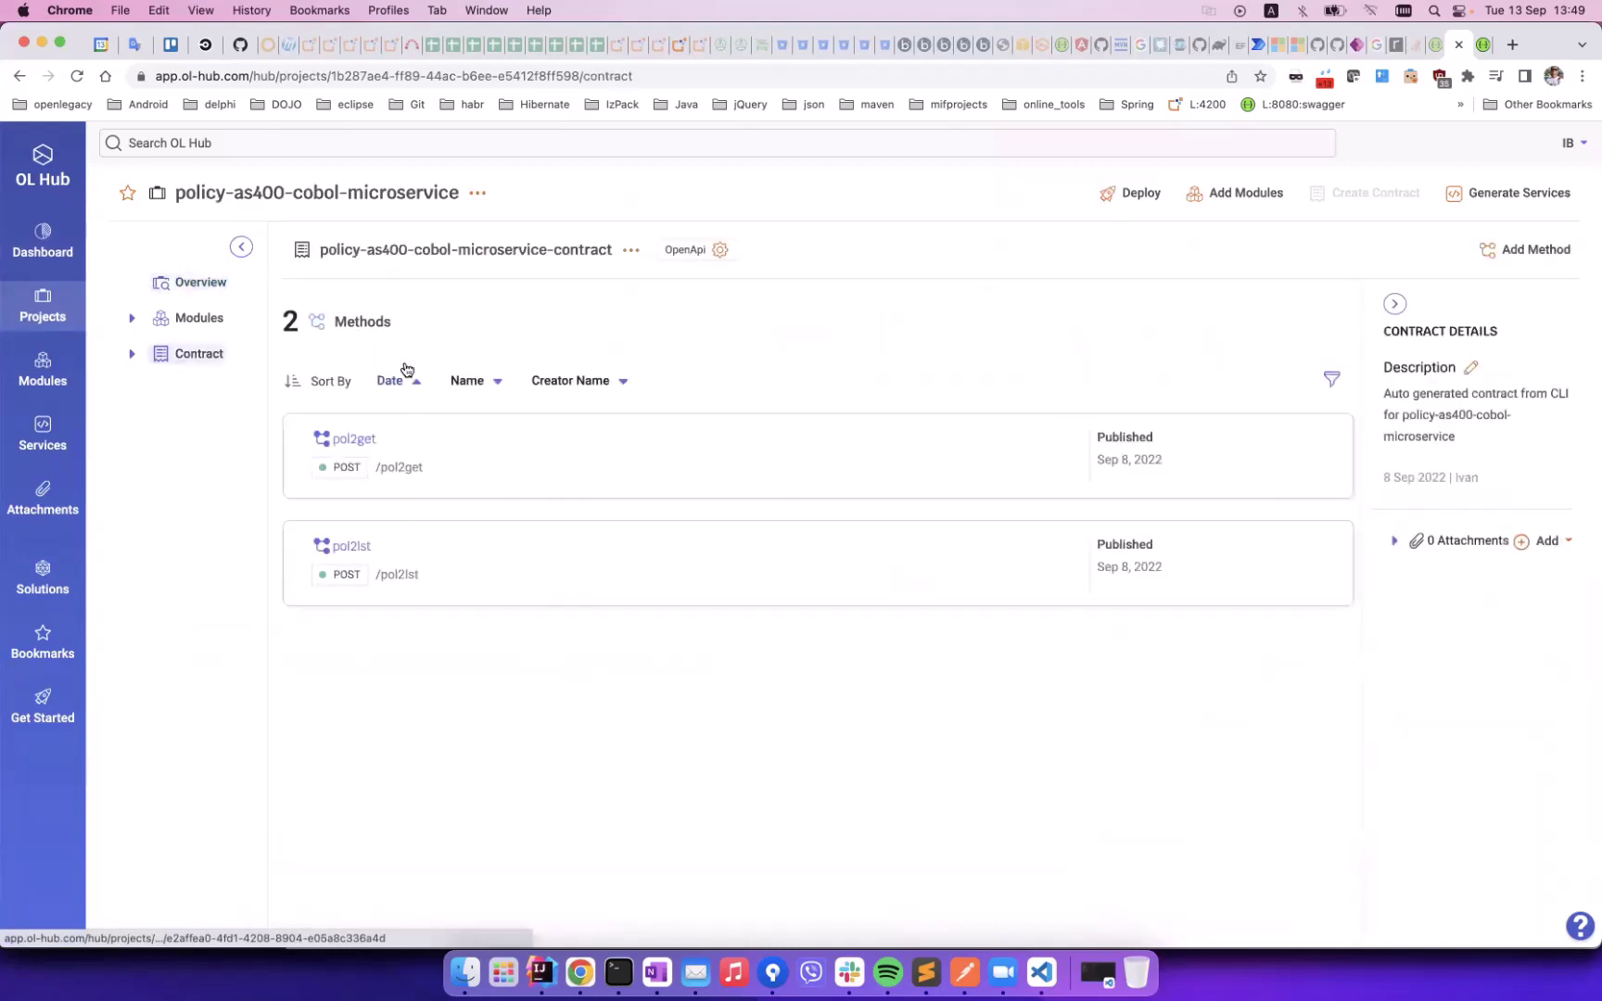
{"action": "left_click", "coordinate": [358, 439]}
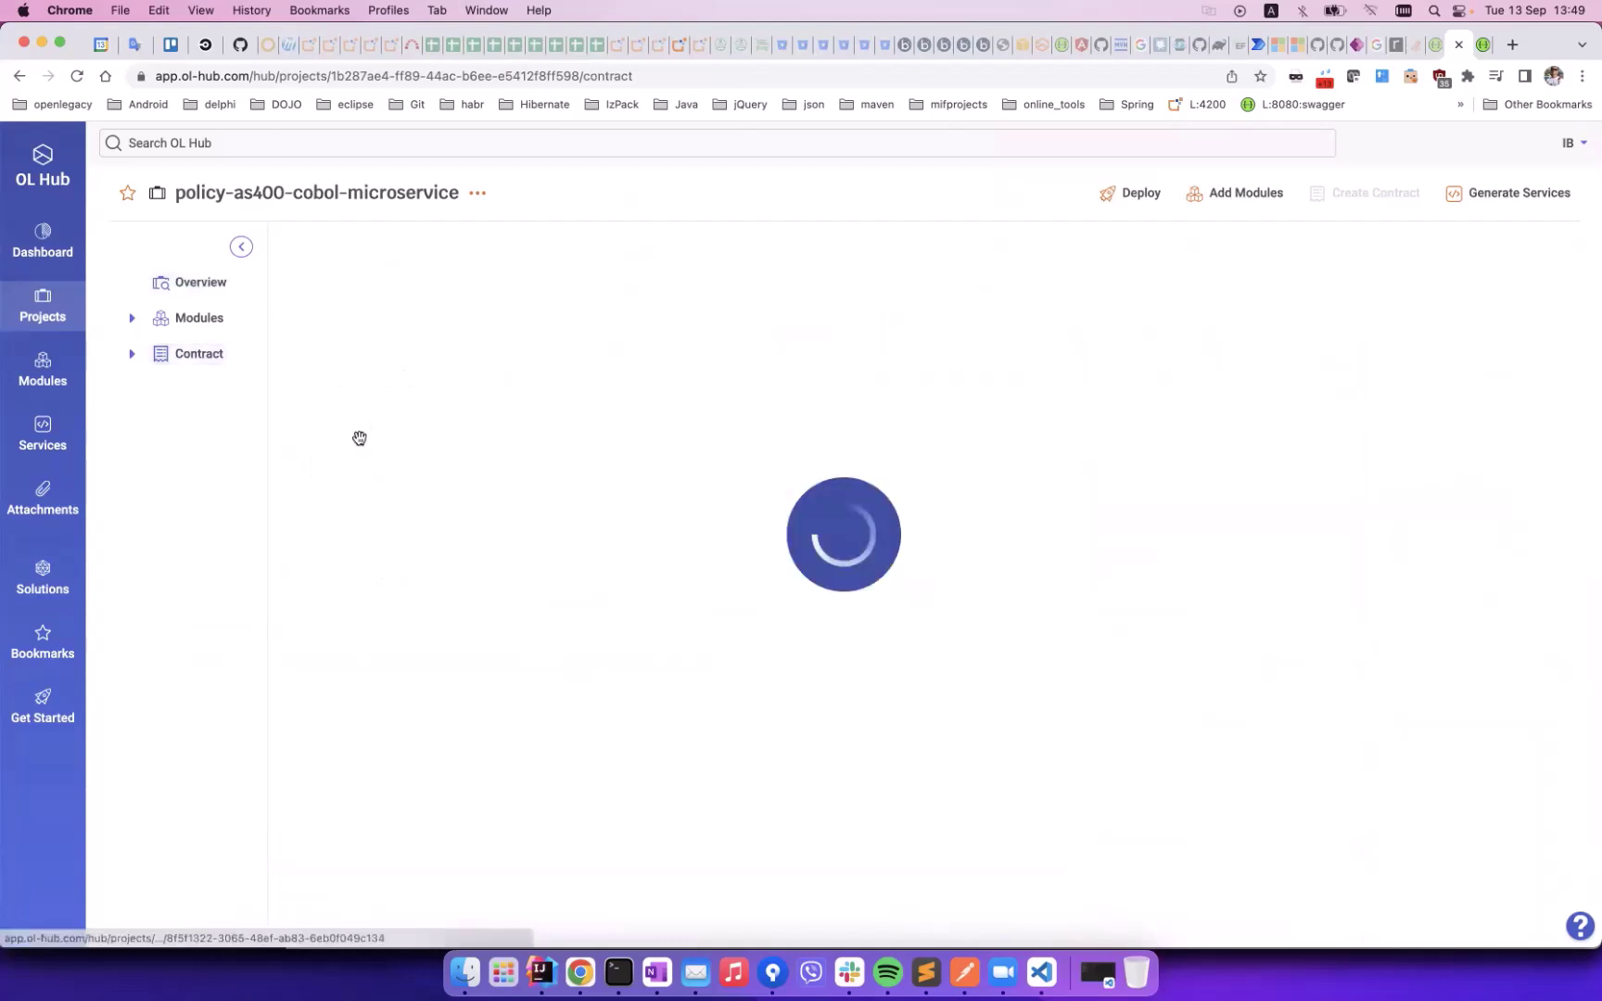
Inspect the input-to-pol2get and pol2get-to-output mappings, expanding their policyOut fields
{"action": "left_click", "coordinate": [419, 449]}
{"action": "left_click", "coordinate": [520, 451]}
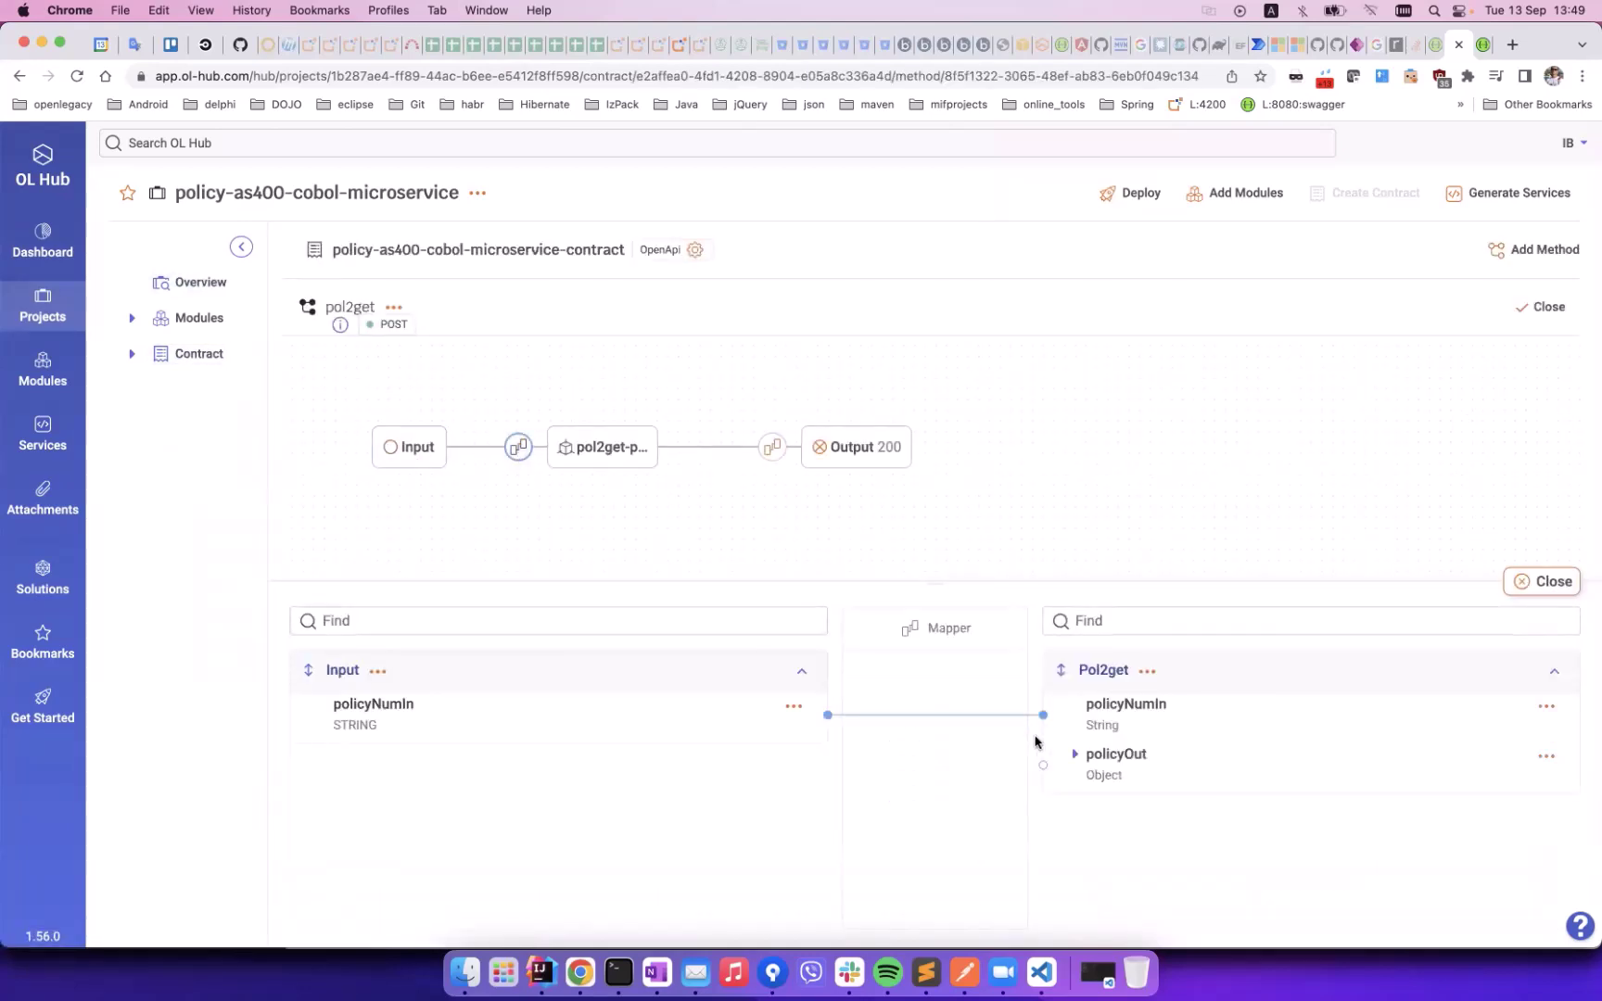
{"action": "left_click", "coordinate": [1075, 754]}
{"action": "left_click", "coordinate": [1074, 753]}
{"action": "left_click", "coordinate": [781, 454]}
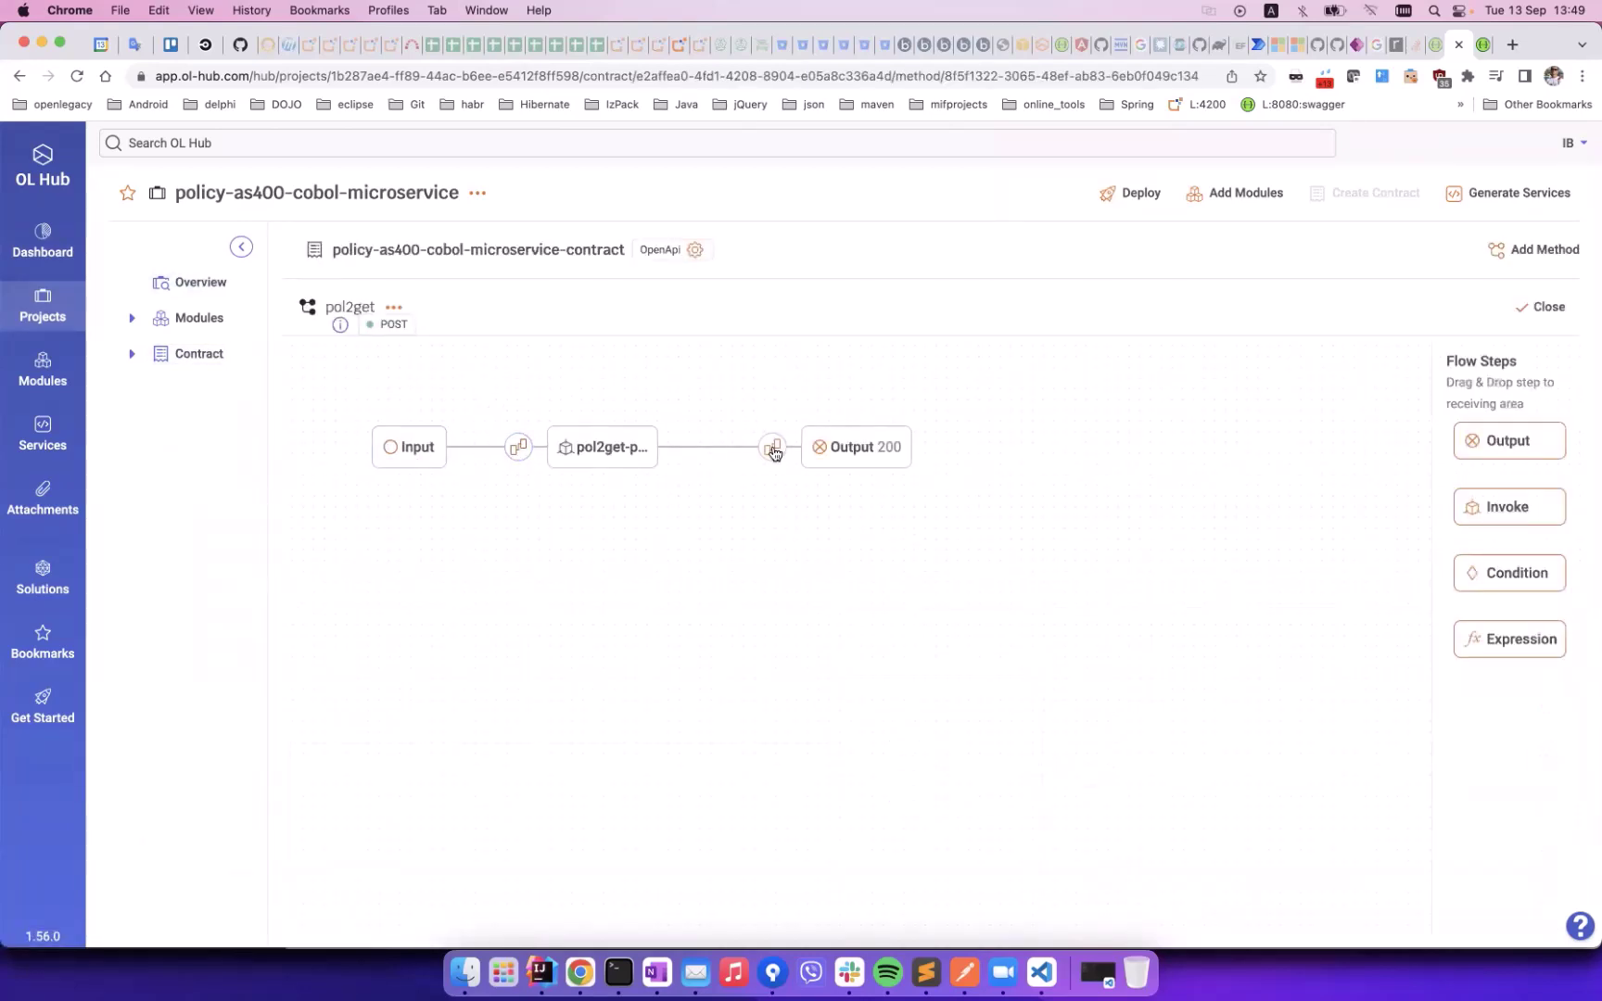
{"action": "left_click", "coordinate": [726, 764]}
{"action": "scroll", "coordinate": [927, 742], "scroll_direction": "down", "scroll_amount": 1}
{"action": "left_click", "coordinate": [1073, 672]}
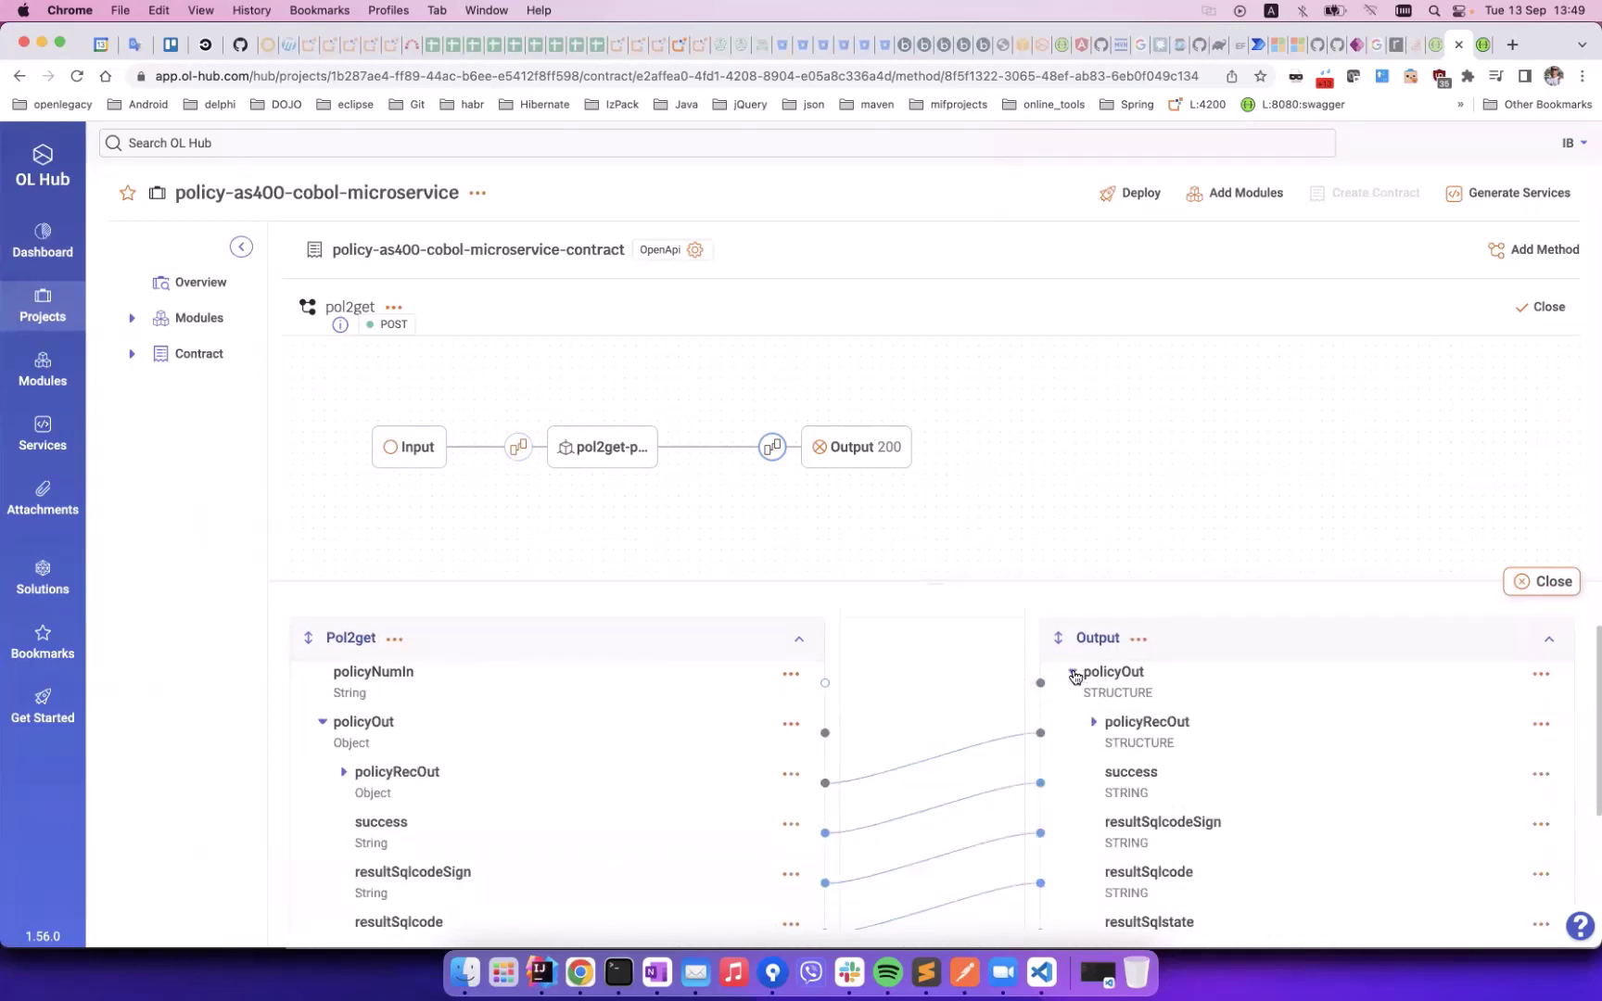
{"action": "scroll", "coordinate": [1055, 726], "scroll_direction": "down", "scroll_amount": 5}
{"action": "scroll", "coordinate": [927, 686], "scroll_direction": "up", "scroll_amount": 6}
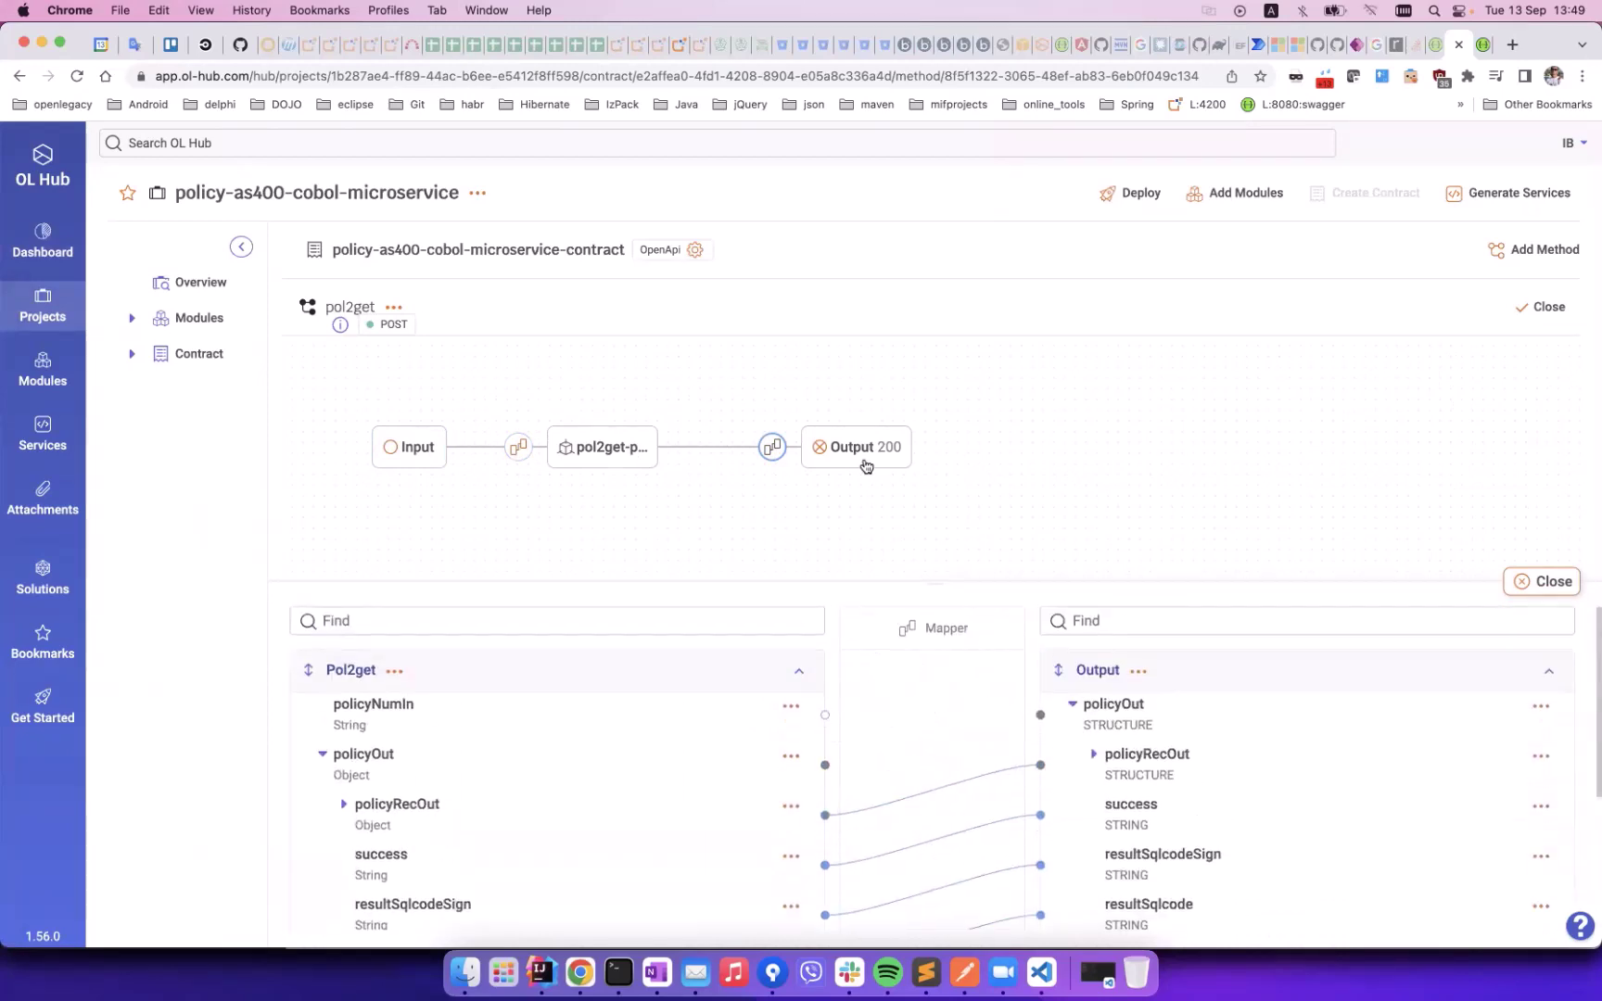
{"action": "left_click", "coordinate": [1521, 581]}
Show the Output step and expand policyOut and its policyRecOut fields
{"action": "left_click", "coordinate": [872, 452]}
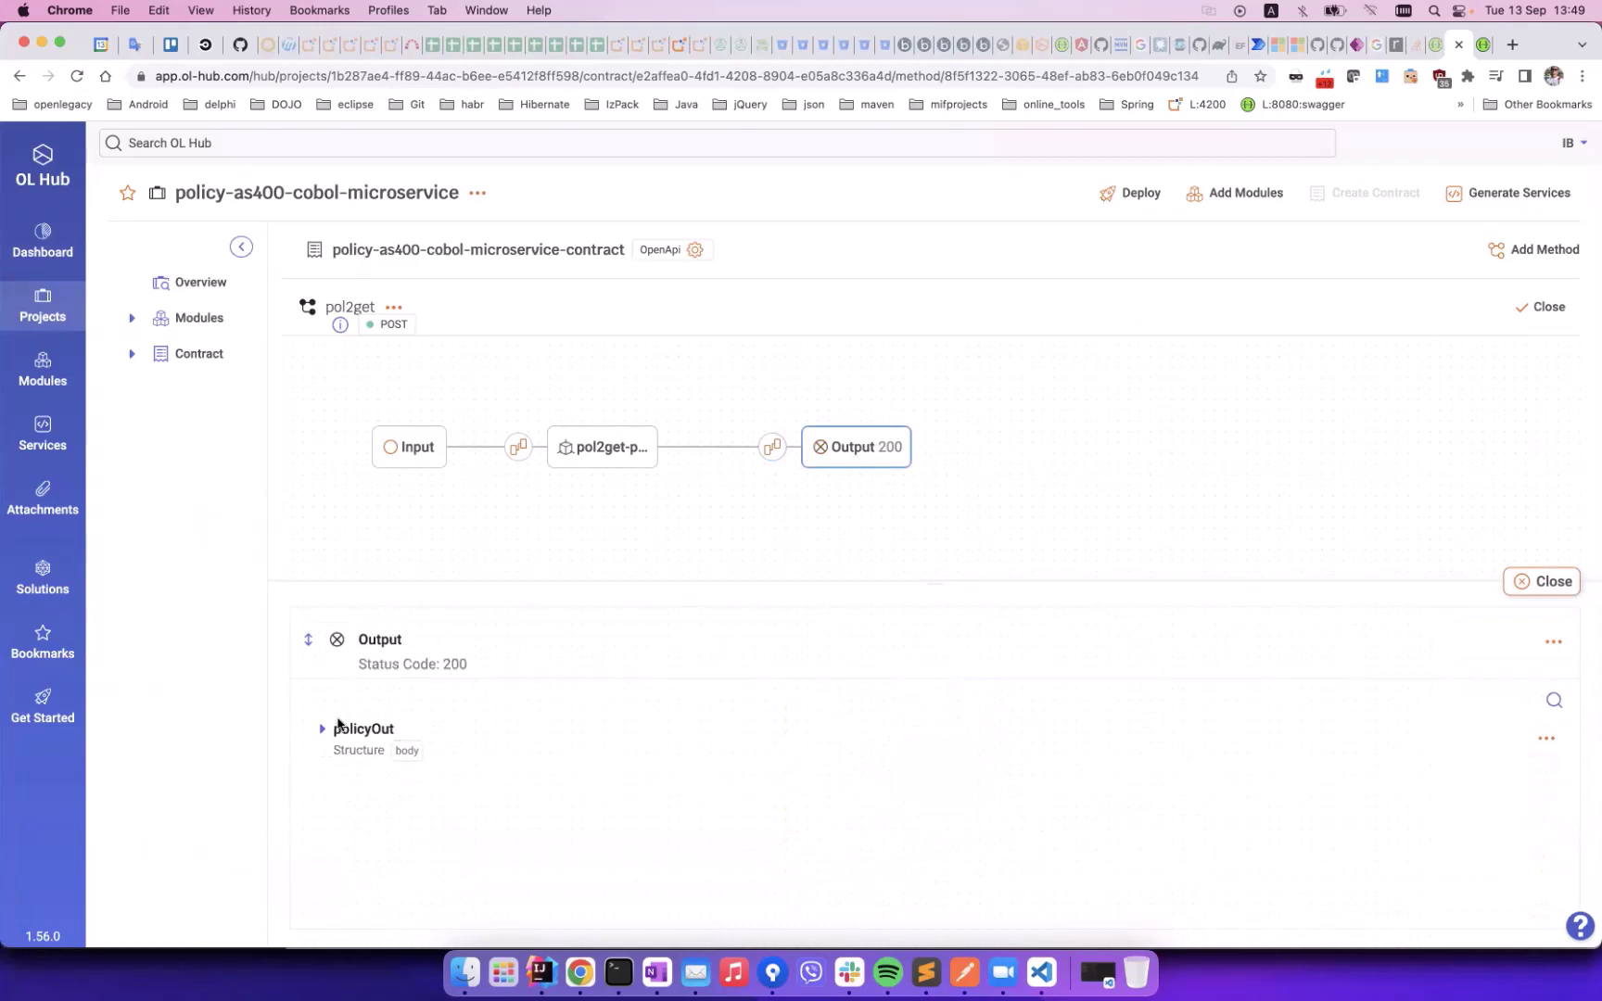
{"action": "left_click", "coordinate": [323, 730]}
{"action": "left_click", "coordinate": [346, 776]}
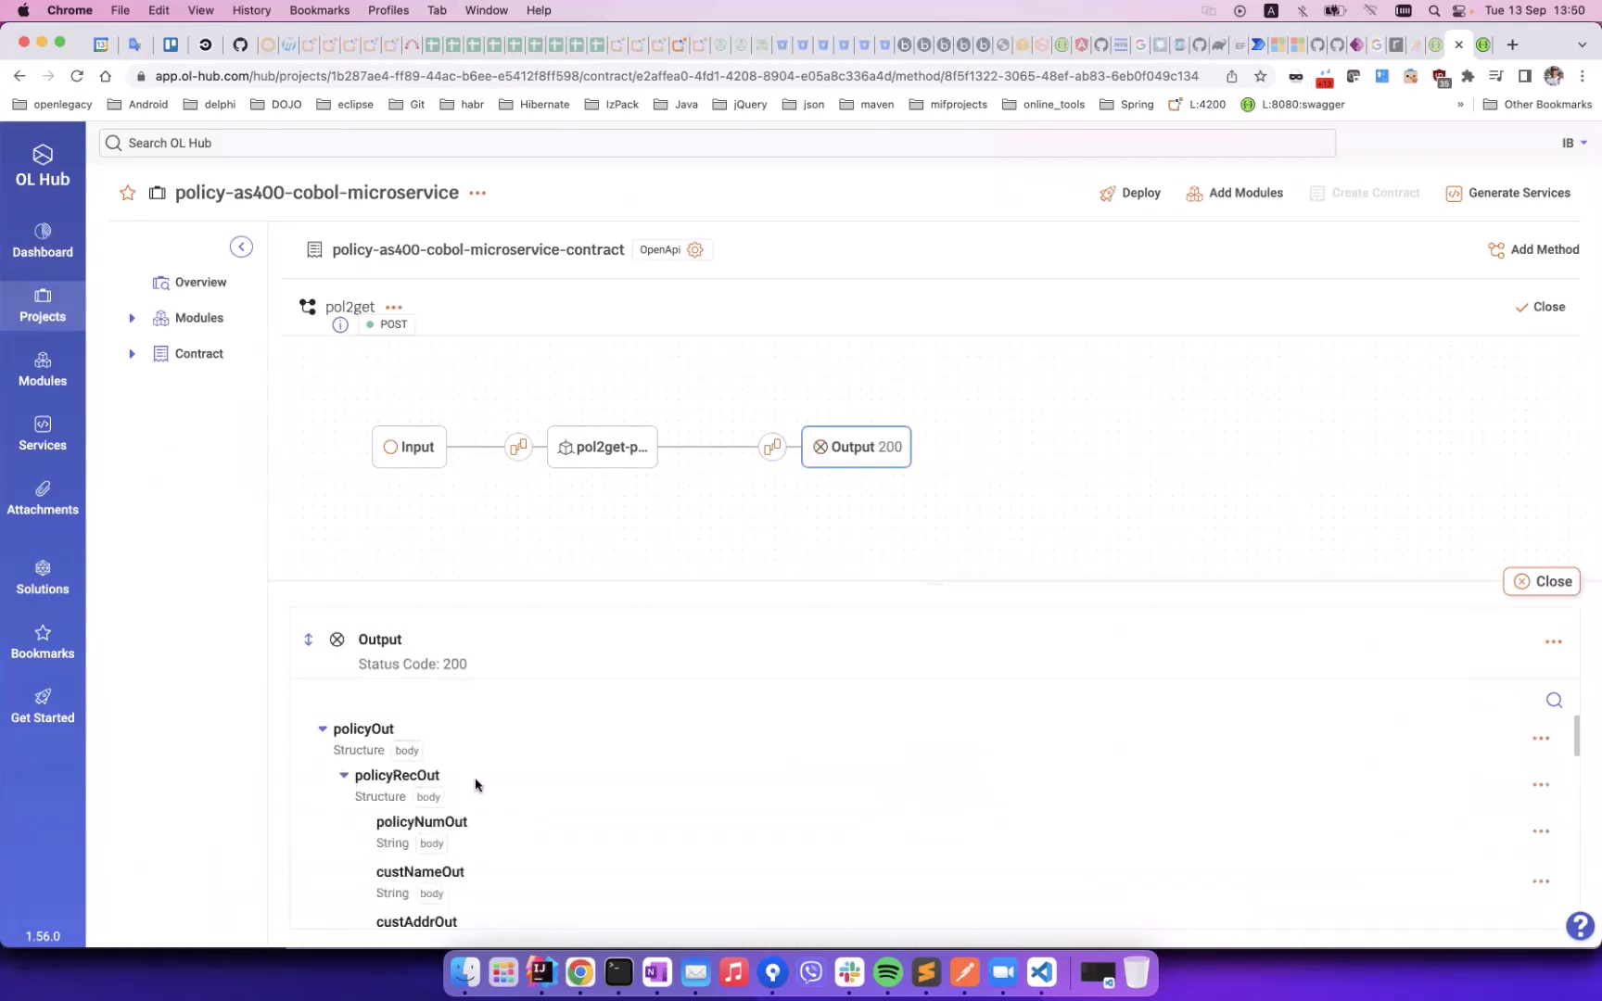
{"action": "scroll", "coordinate": [504, 769], "scroll_direction": "down", "scroll_amount": 10}
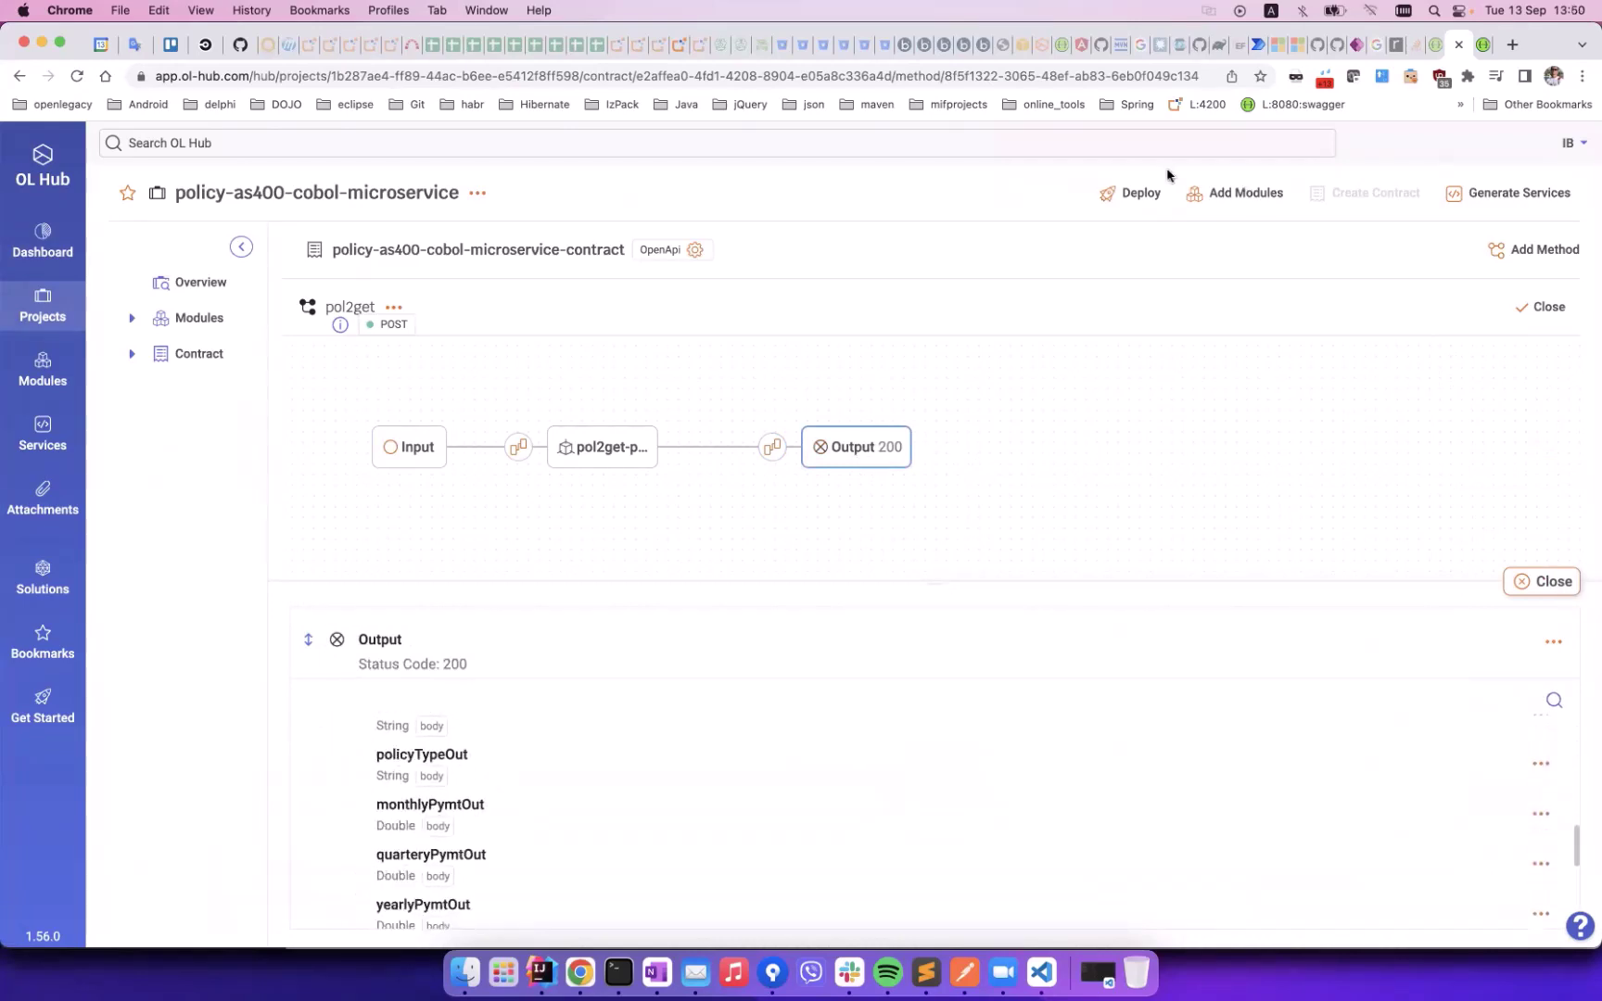
Execute POST /pol2get in Swagger UI with policyNumIn set to 99
{"action": "left_click", "coordinate": [1481, 46]}
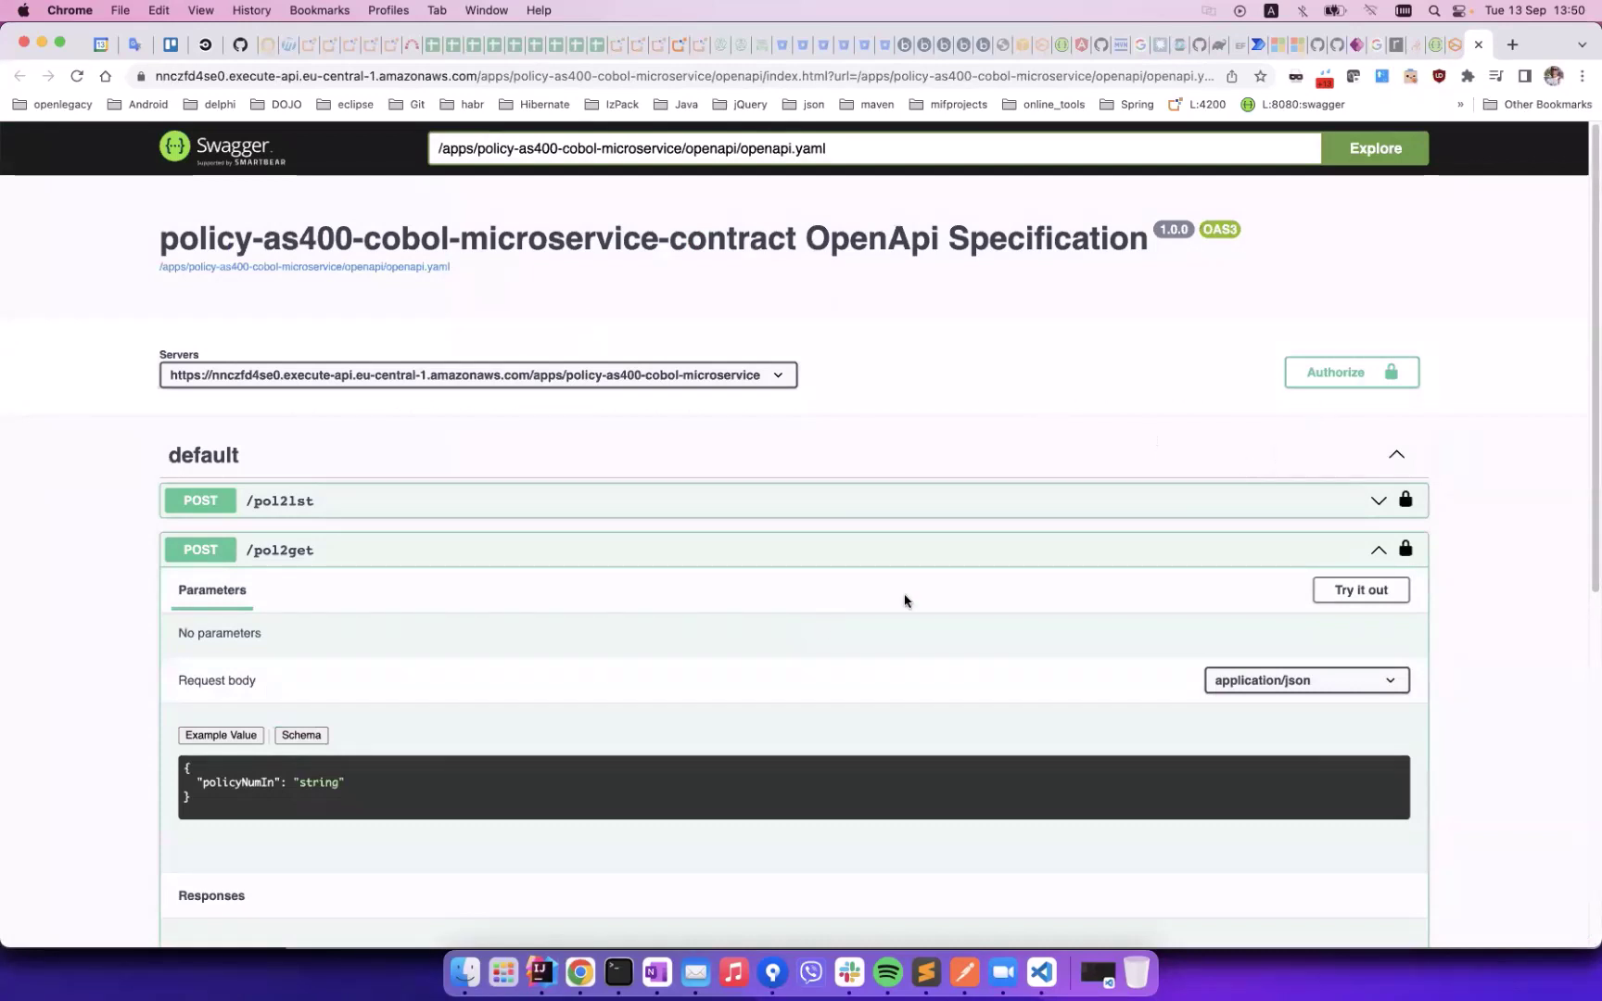
{"action": "left_click", "coordinate": [1344, 588]}
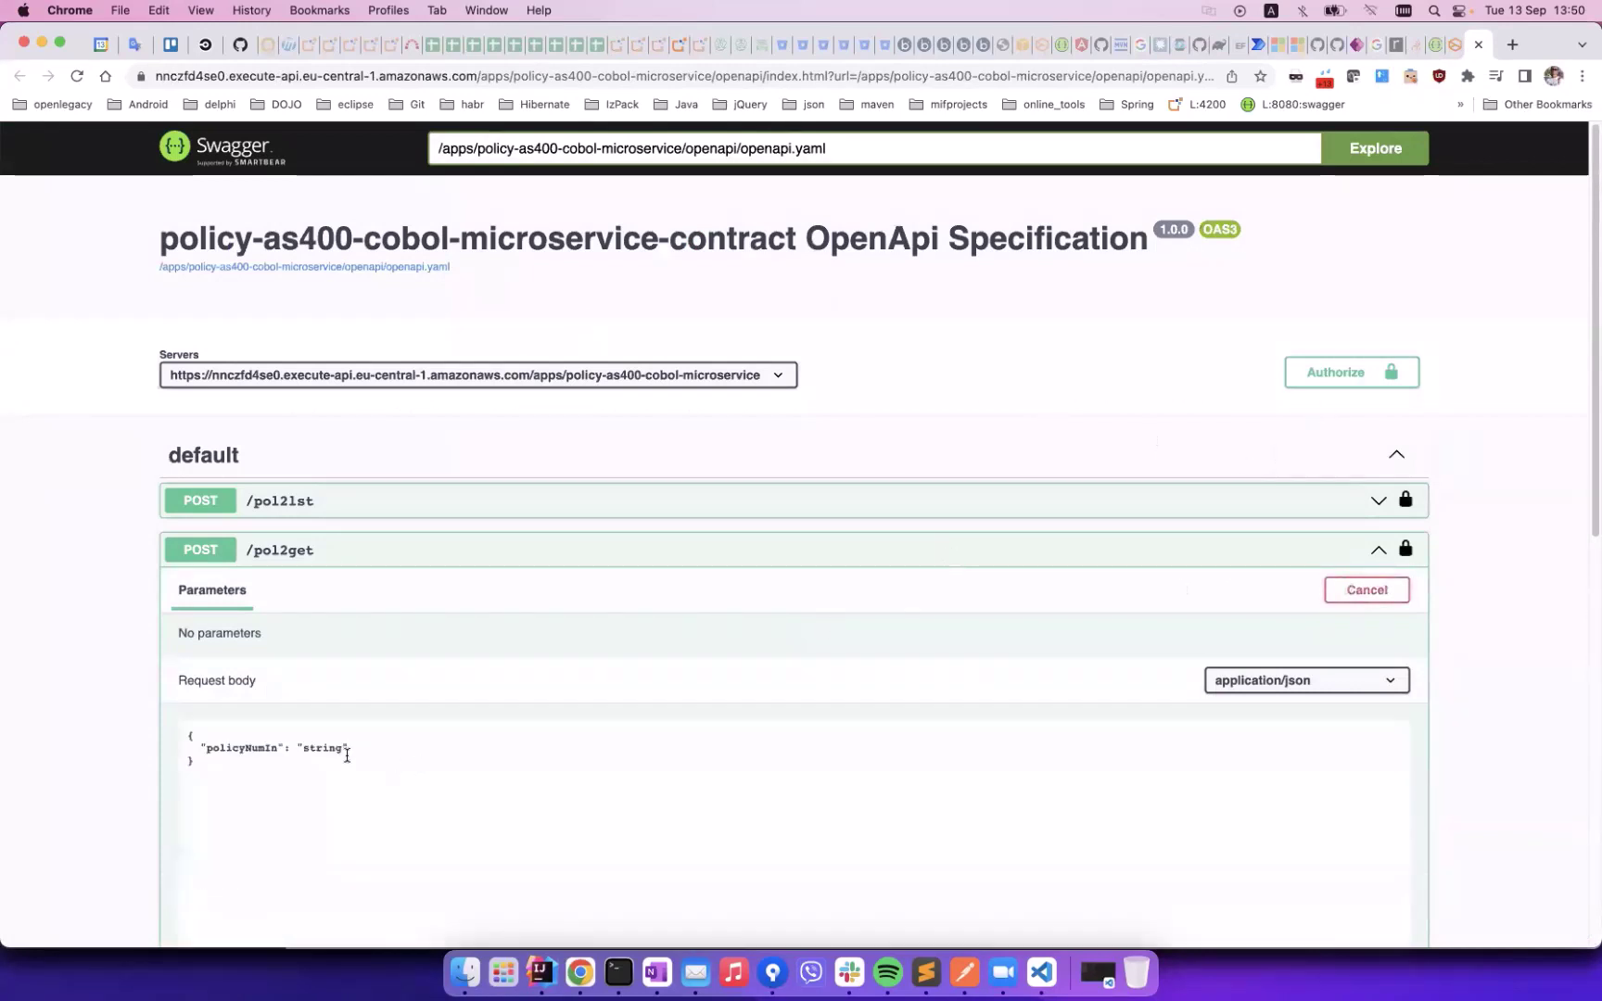
{"action": "double_click", "coordinate": [324, 749]}
{"action": "type", "text": "99"}
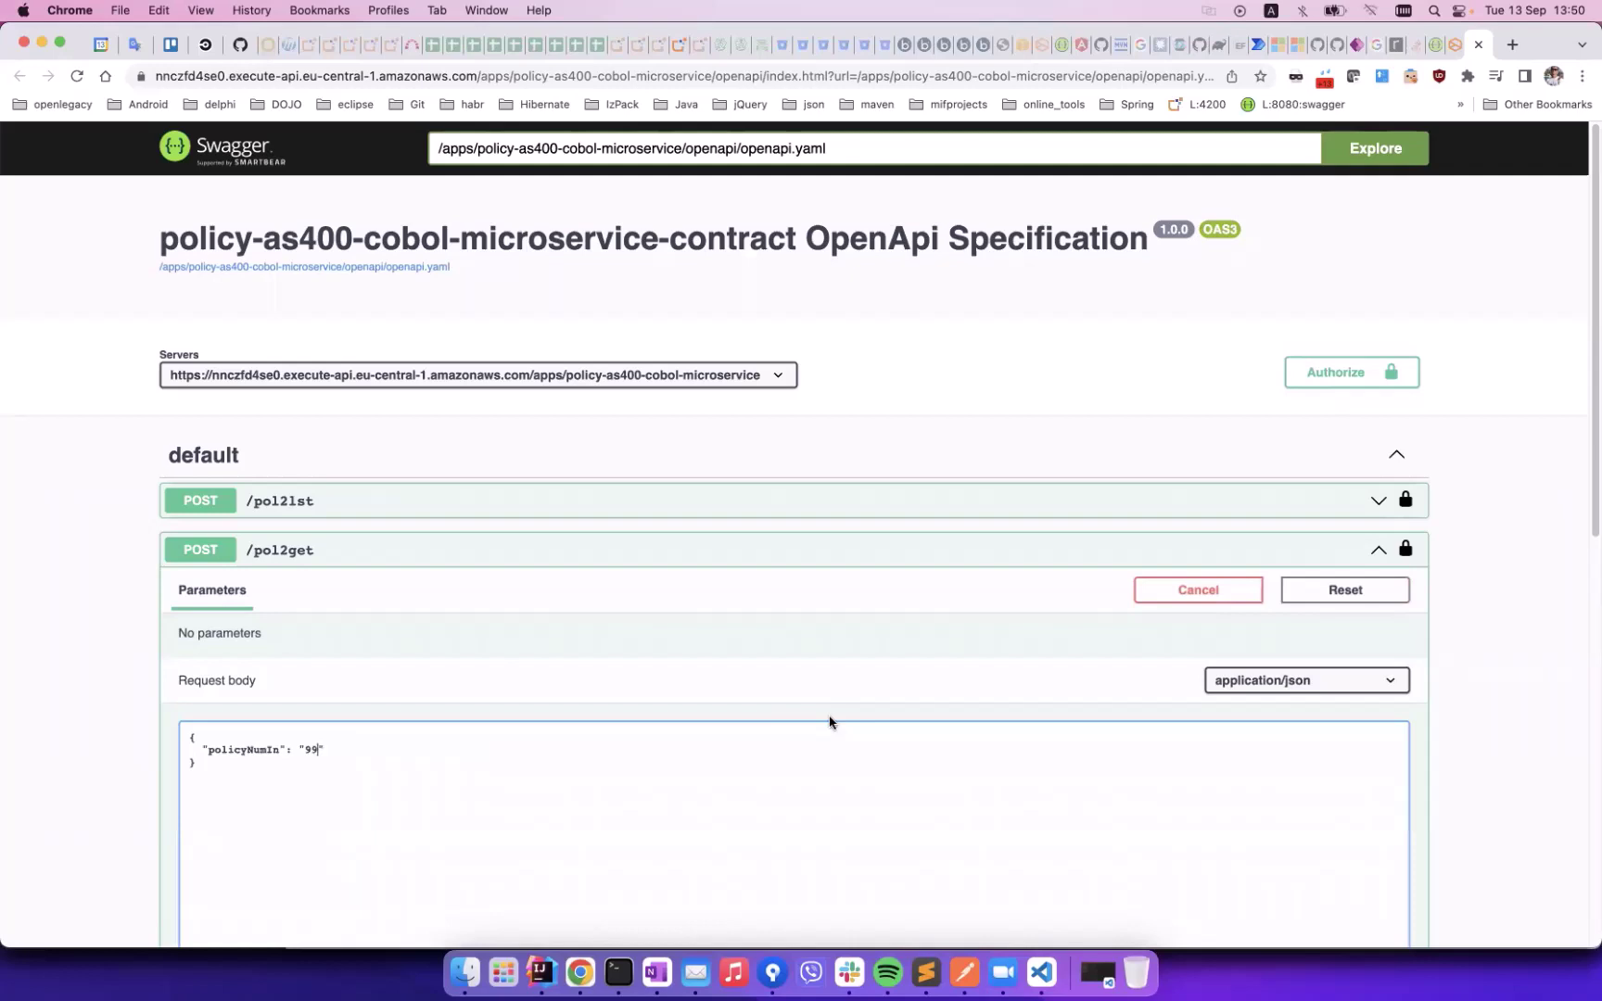
{"action": "scroll", "coordinate": [776, 714], "scroll_direction": "down", "scroll_amount": 3}
{"action": "left_click", "coordinate": [755, 746]}
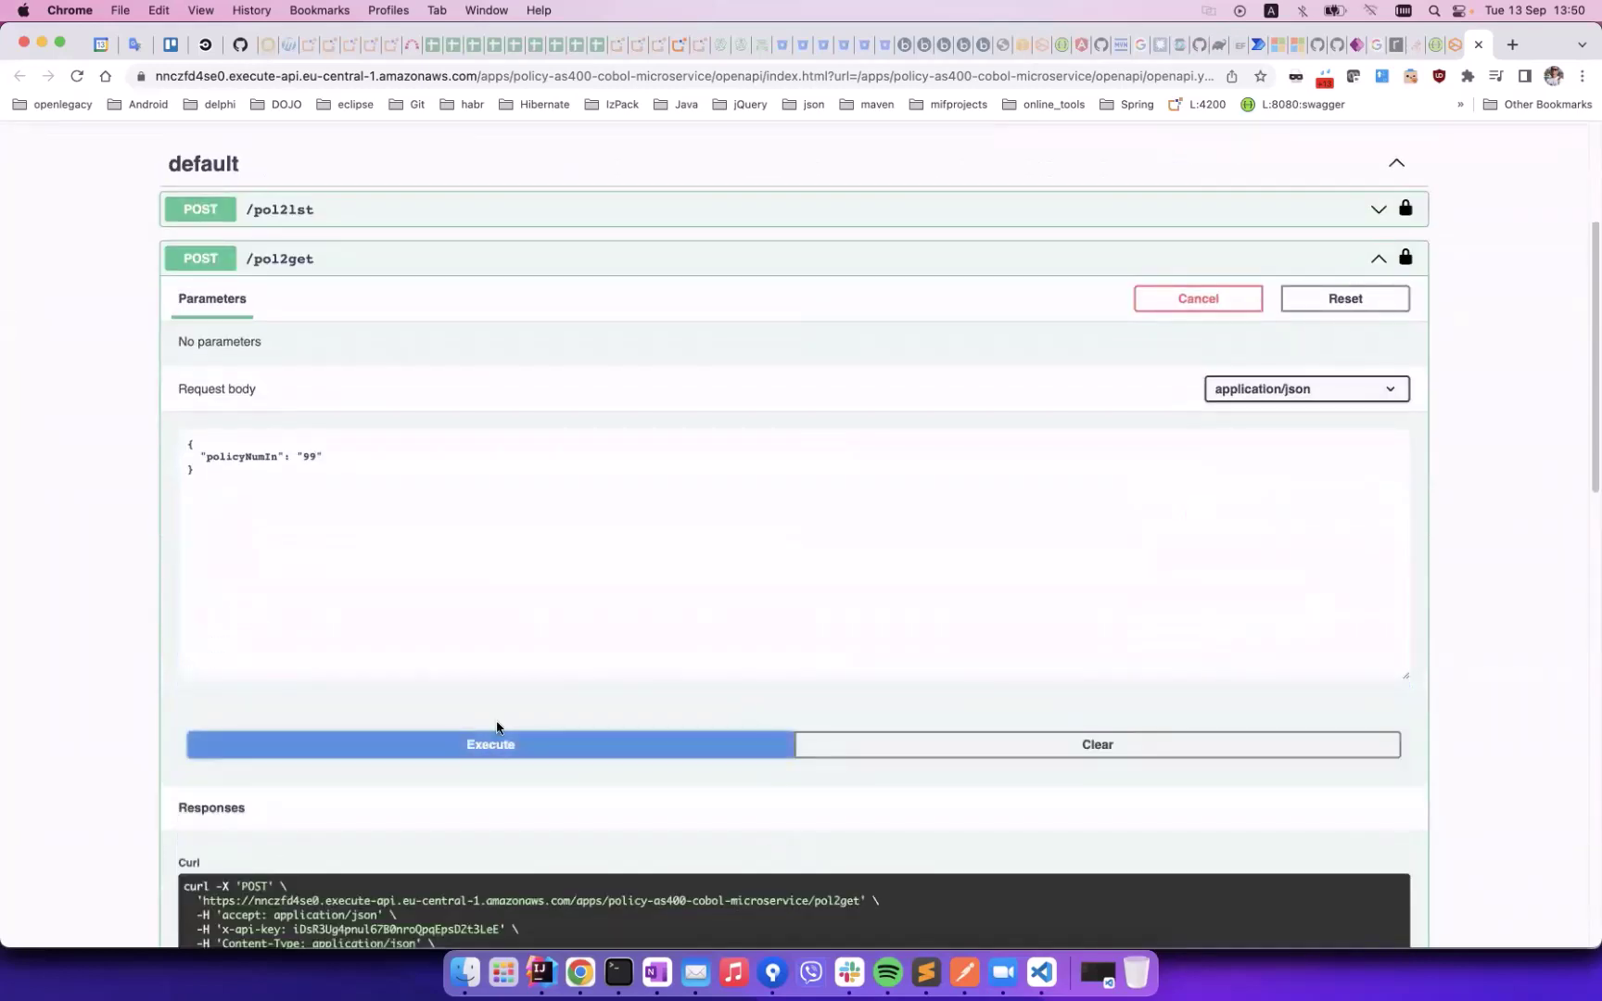
Review the returned policy record fields in the 200 response
{"action": "scroll", "coordinate": [540, 658], "scroll_direction": "down", "scroll_amount": 5}
{"action": "scroll", "coordinate": [541, 665], "scroll_direction": "down", "scroll_amount": 5}
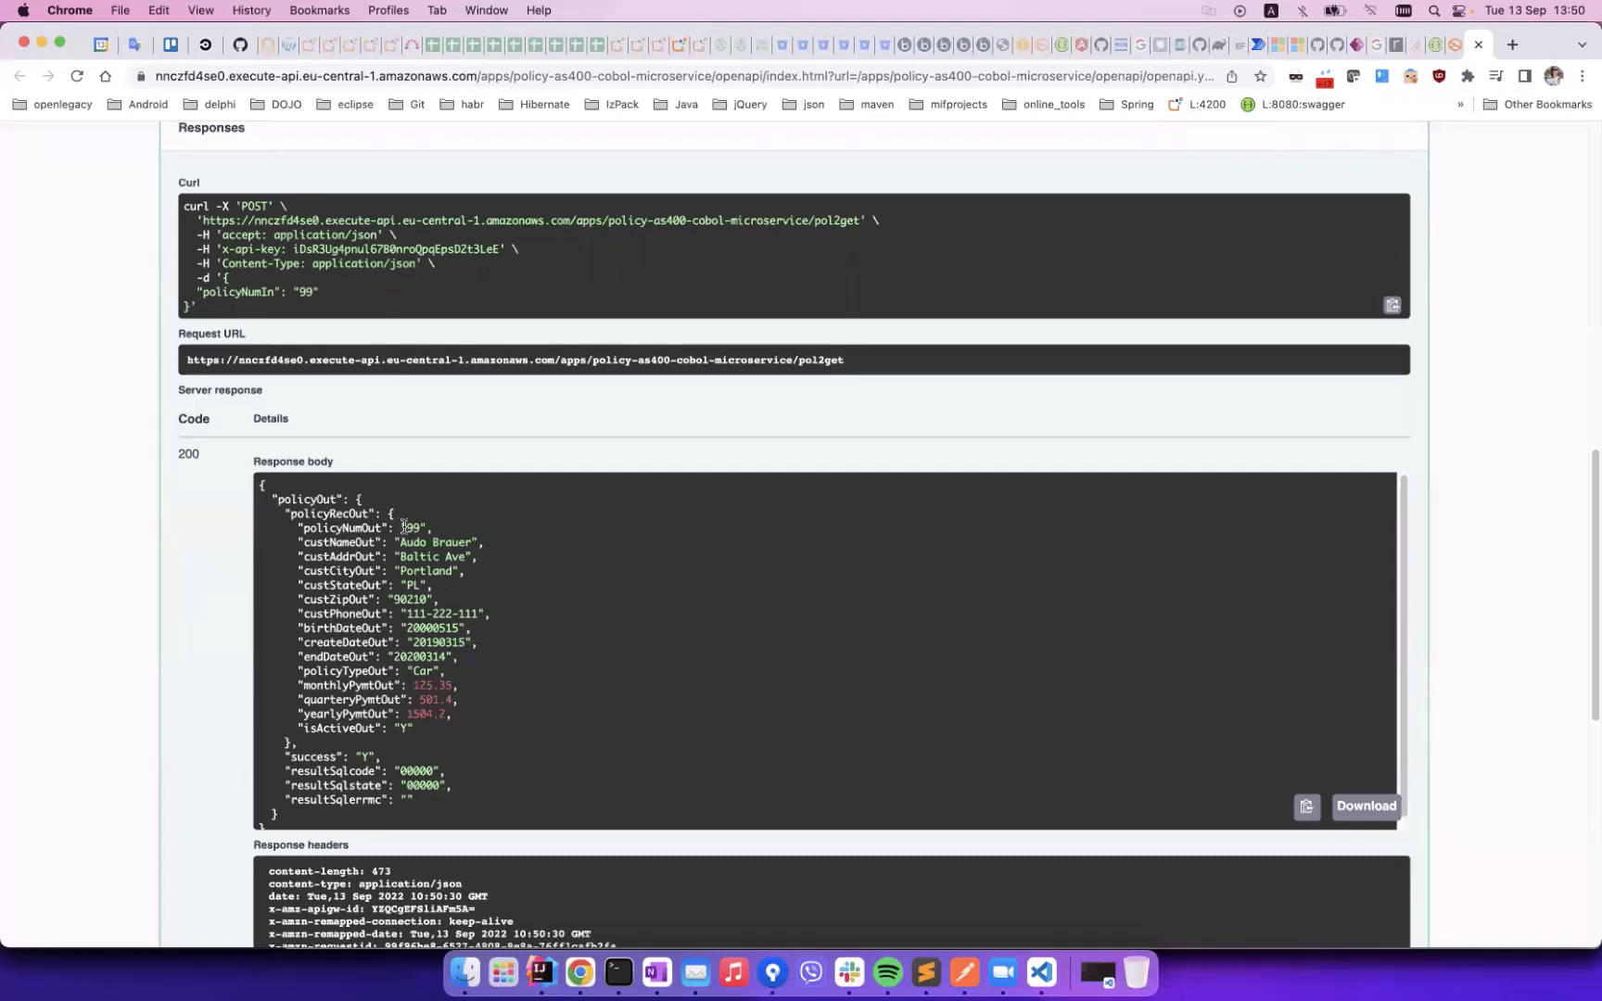
{"action": "left_click_drag", "start_coordinate": [404, 525], "coordinate": [464, 710]}
{"action": "left_click", "coordinate": [594, 647]}
Start an instant cloud flow with the Manually trigger a flow trigger, named Demo
{"action": "left_click", "coordinate": [1257, 42]}
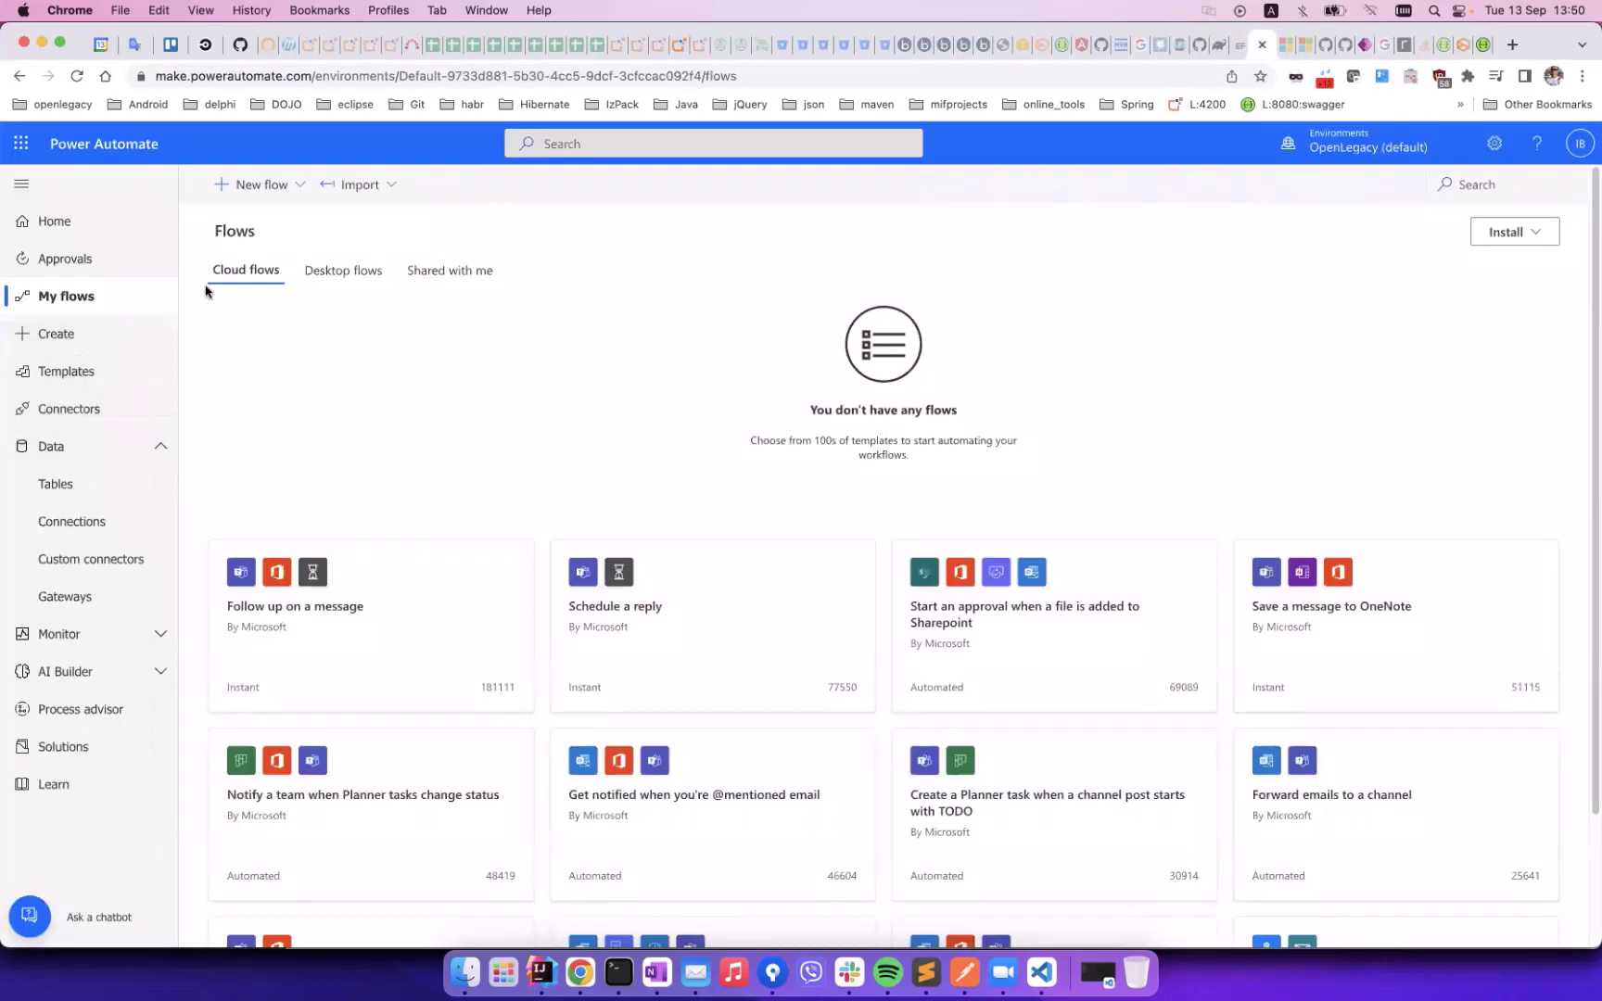
{"action": "left_click", "coordinate": [253, 187]}
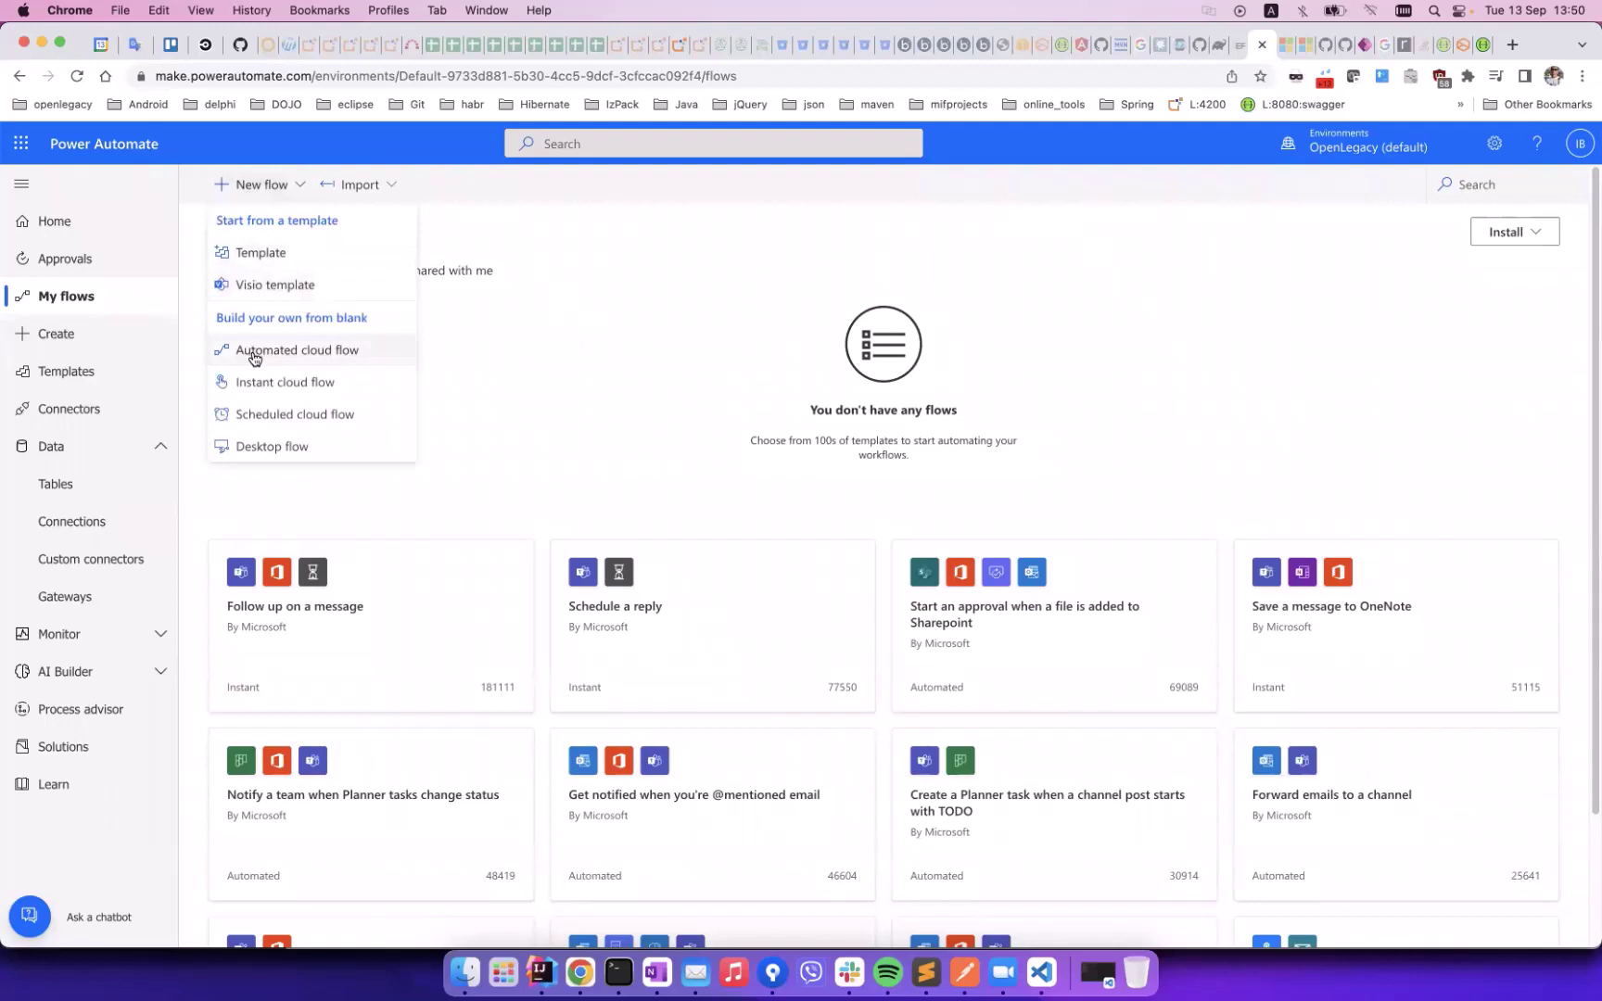
{"action": "left_click", "coordinate": [258, 382]}
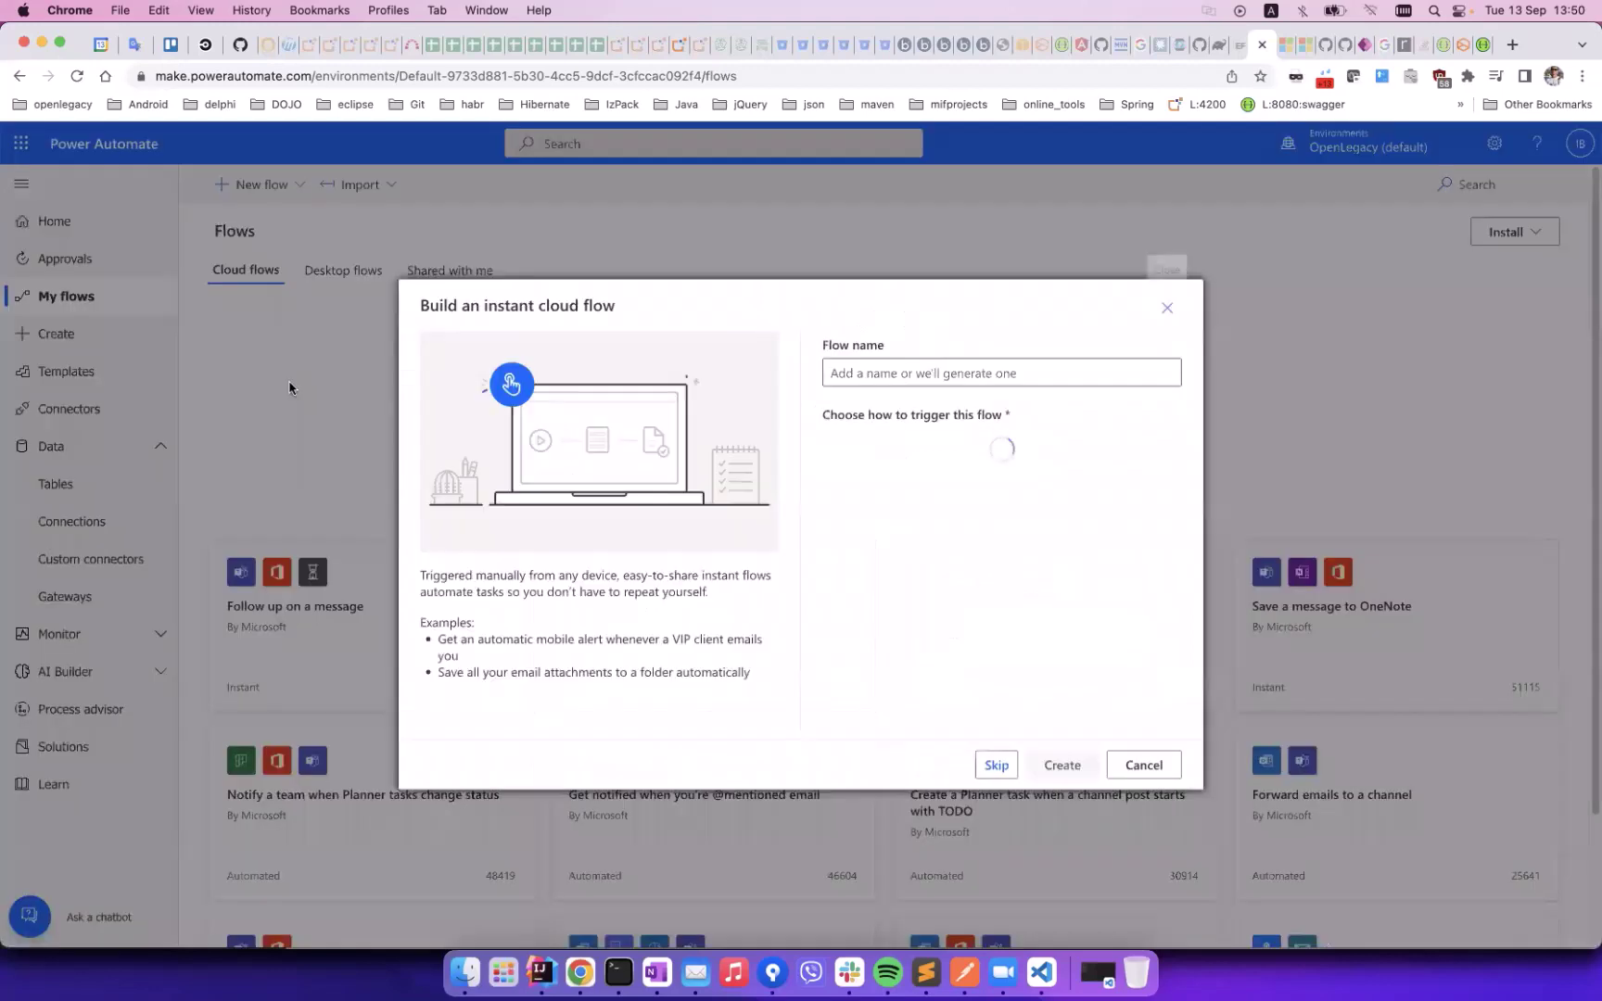
{"action": "left_click", "coordinate": [937, 461]}
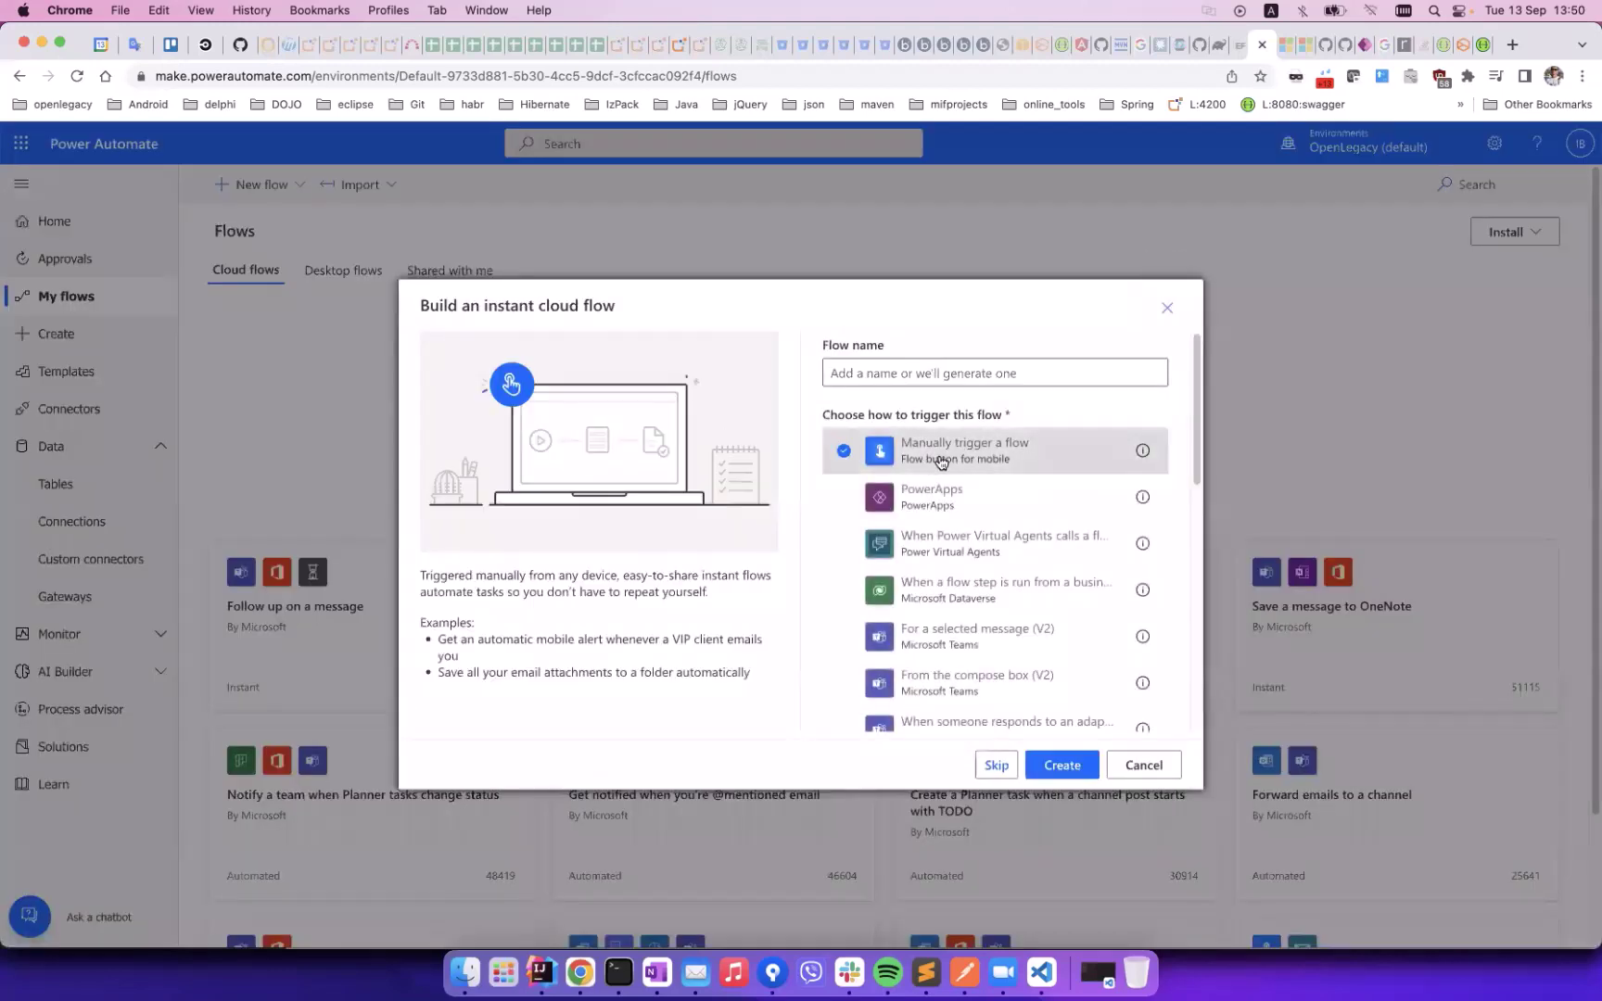
{"action": "left_click", "coordinate": [936, 374]}
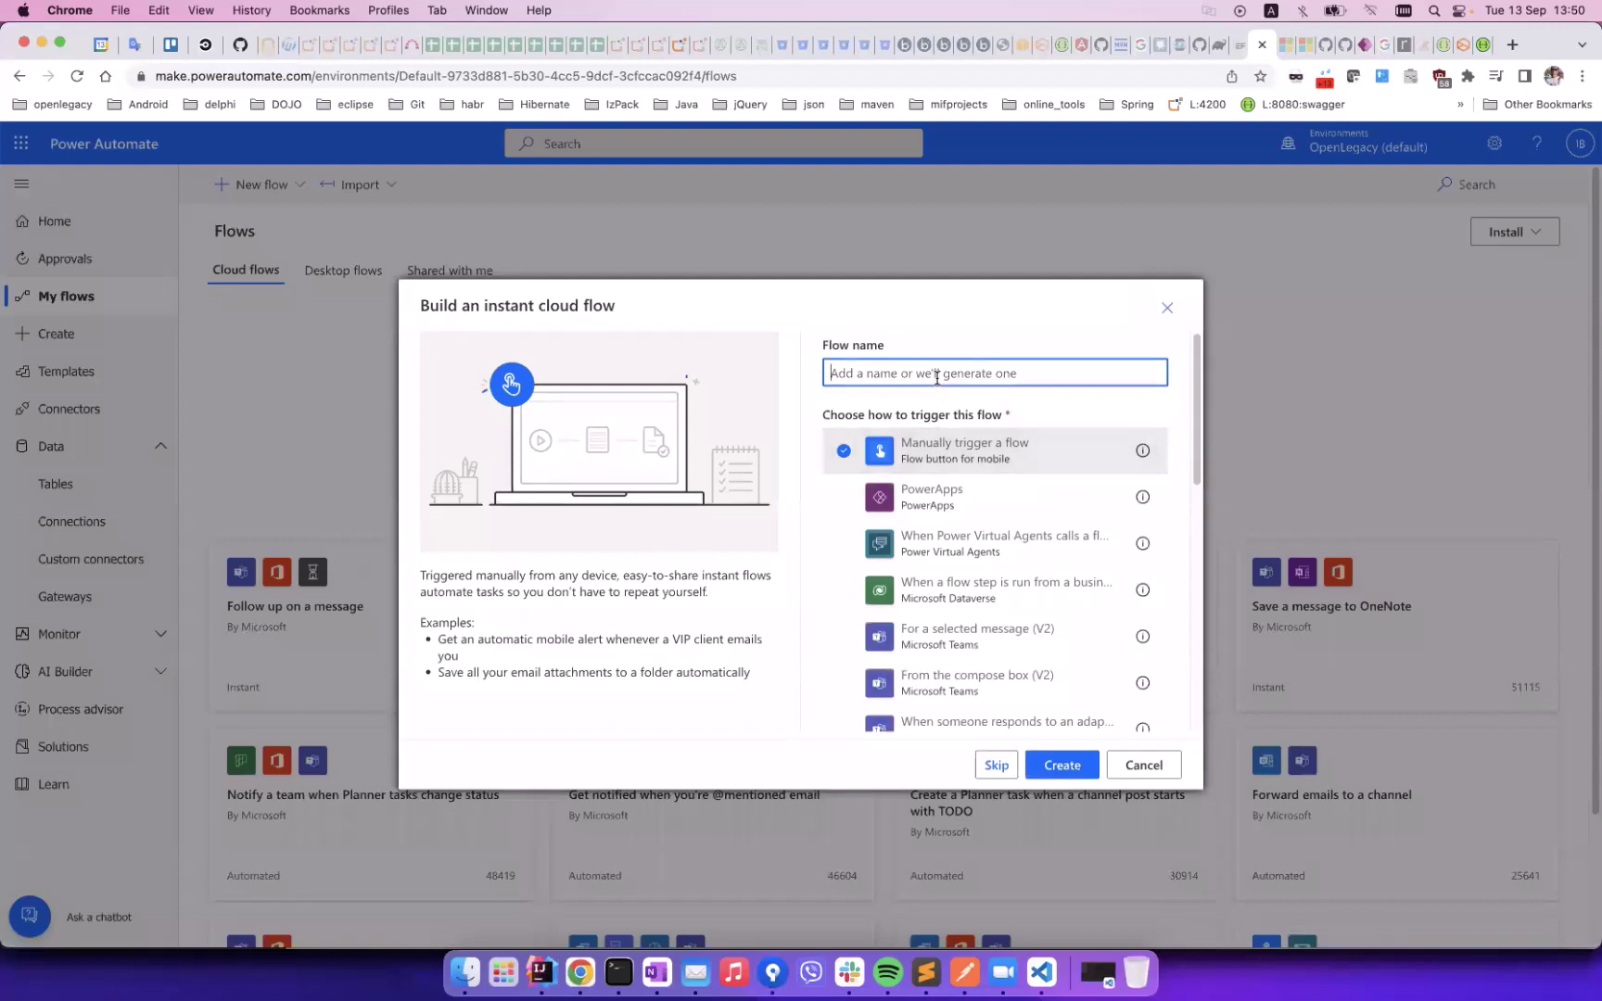
{"action": "type", "text": "Demo"}
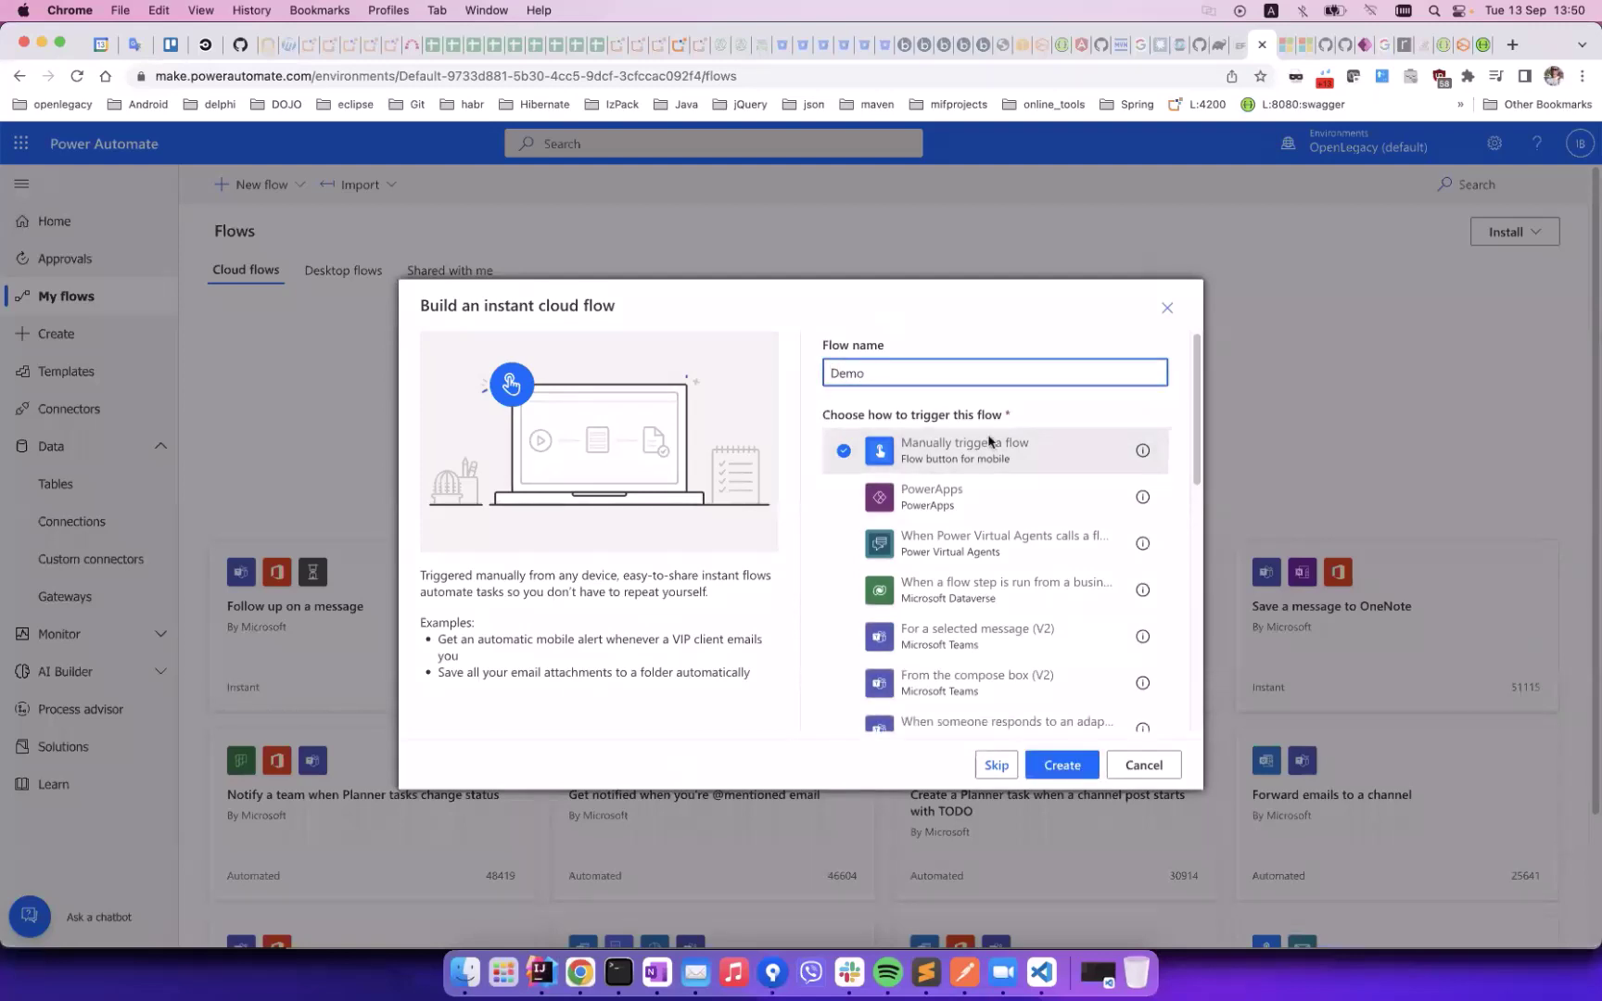
Create the Demo flow and add the OpenLegacy AS/400 Perform Request action after the trigger
{"action": "left_click", "coordinate": [1058, 765]}
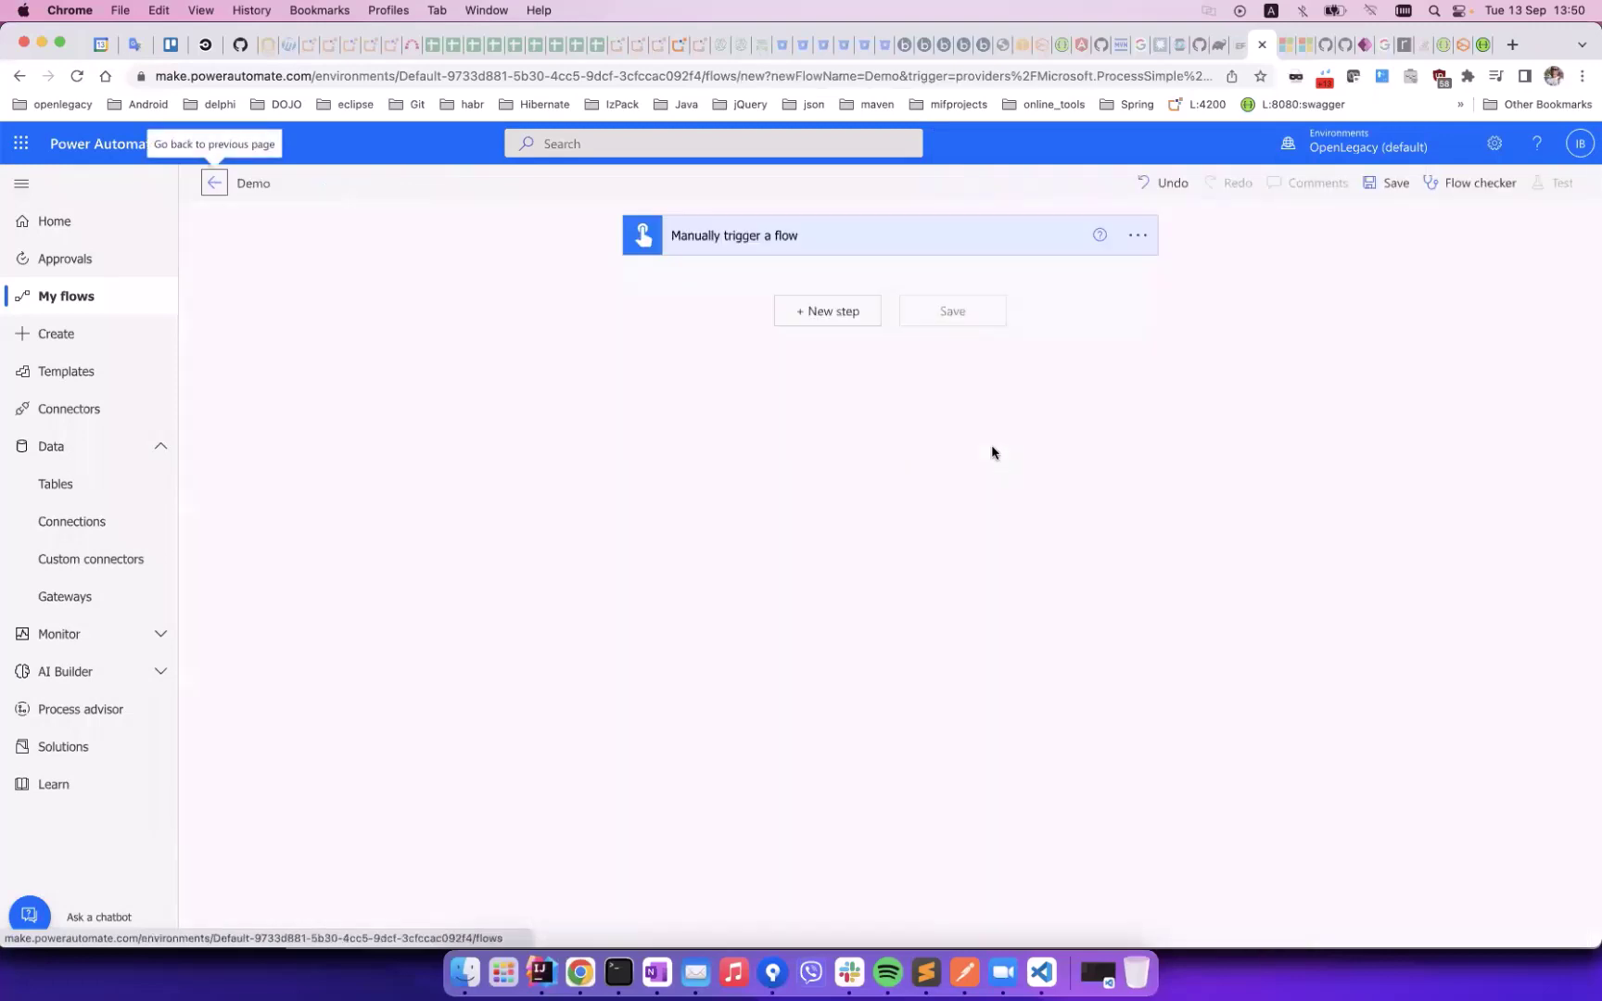
{"action": "left_click", "coordinate": [855, 314]}
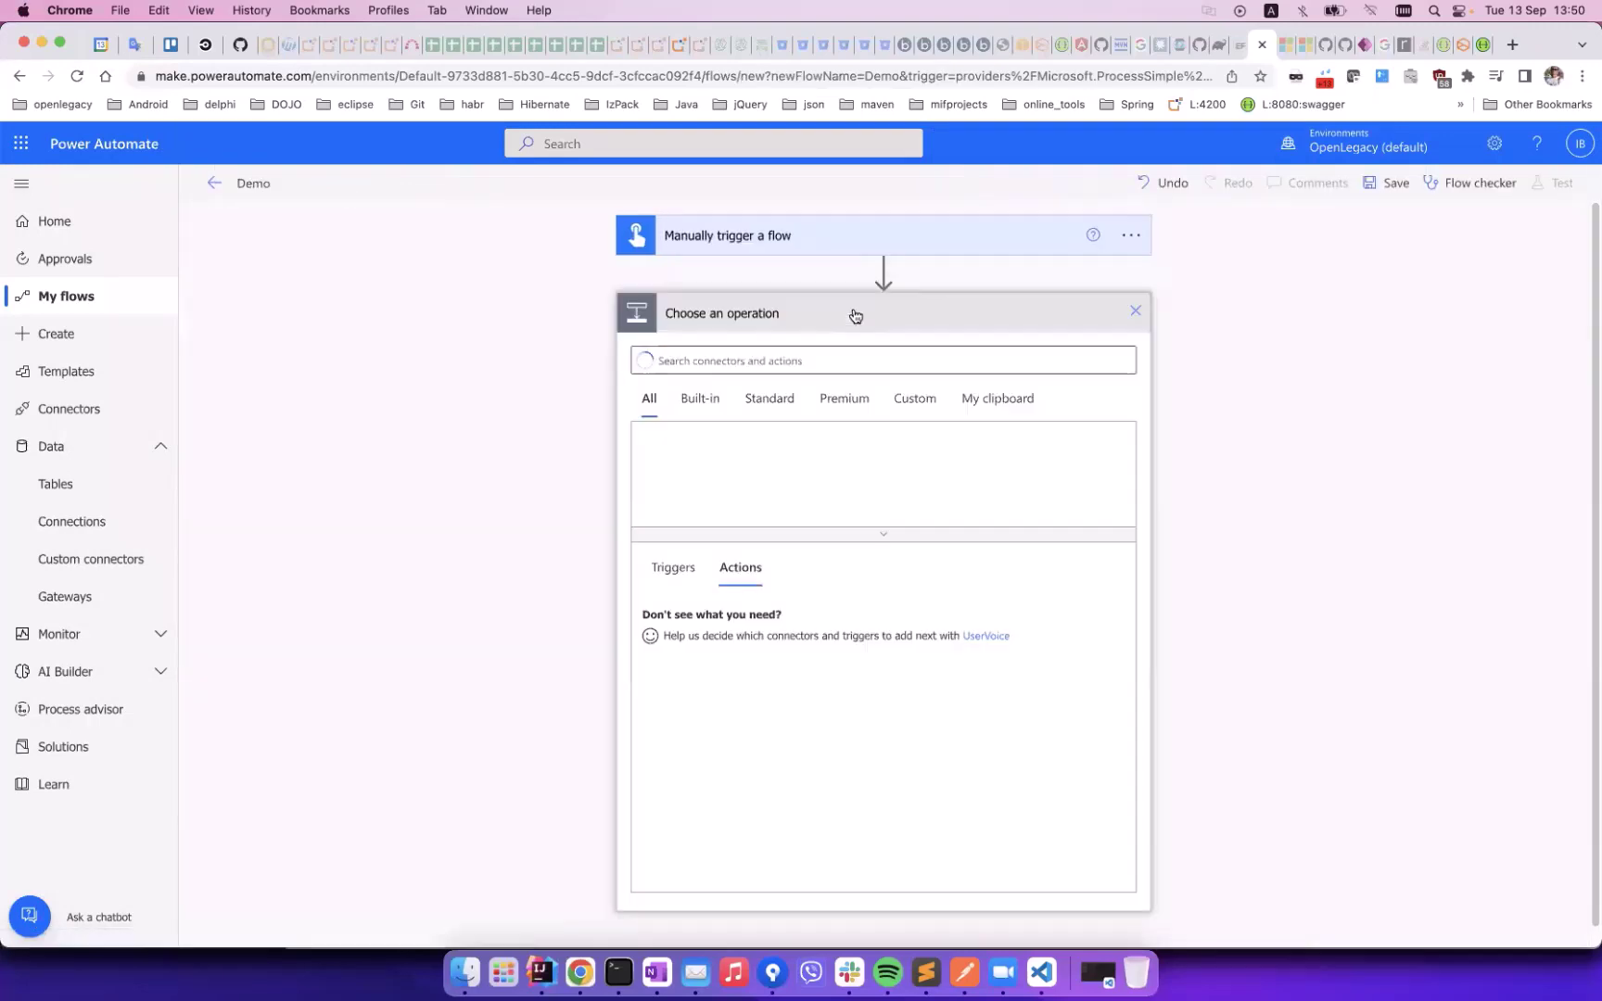
{"action": "left_click", "coordinate": [914, 402]}
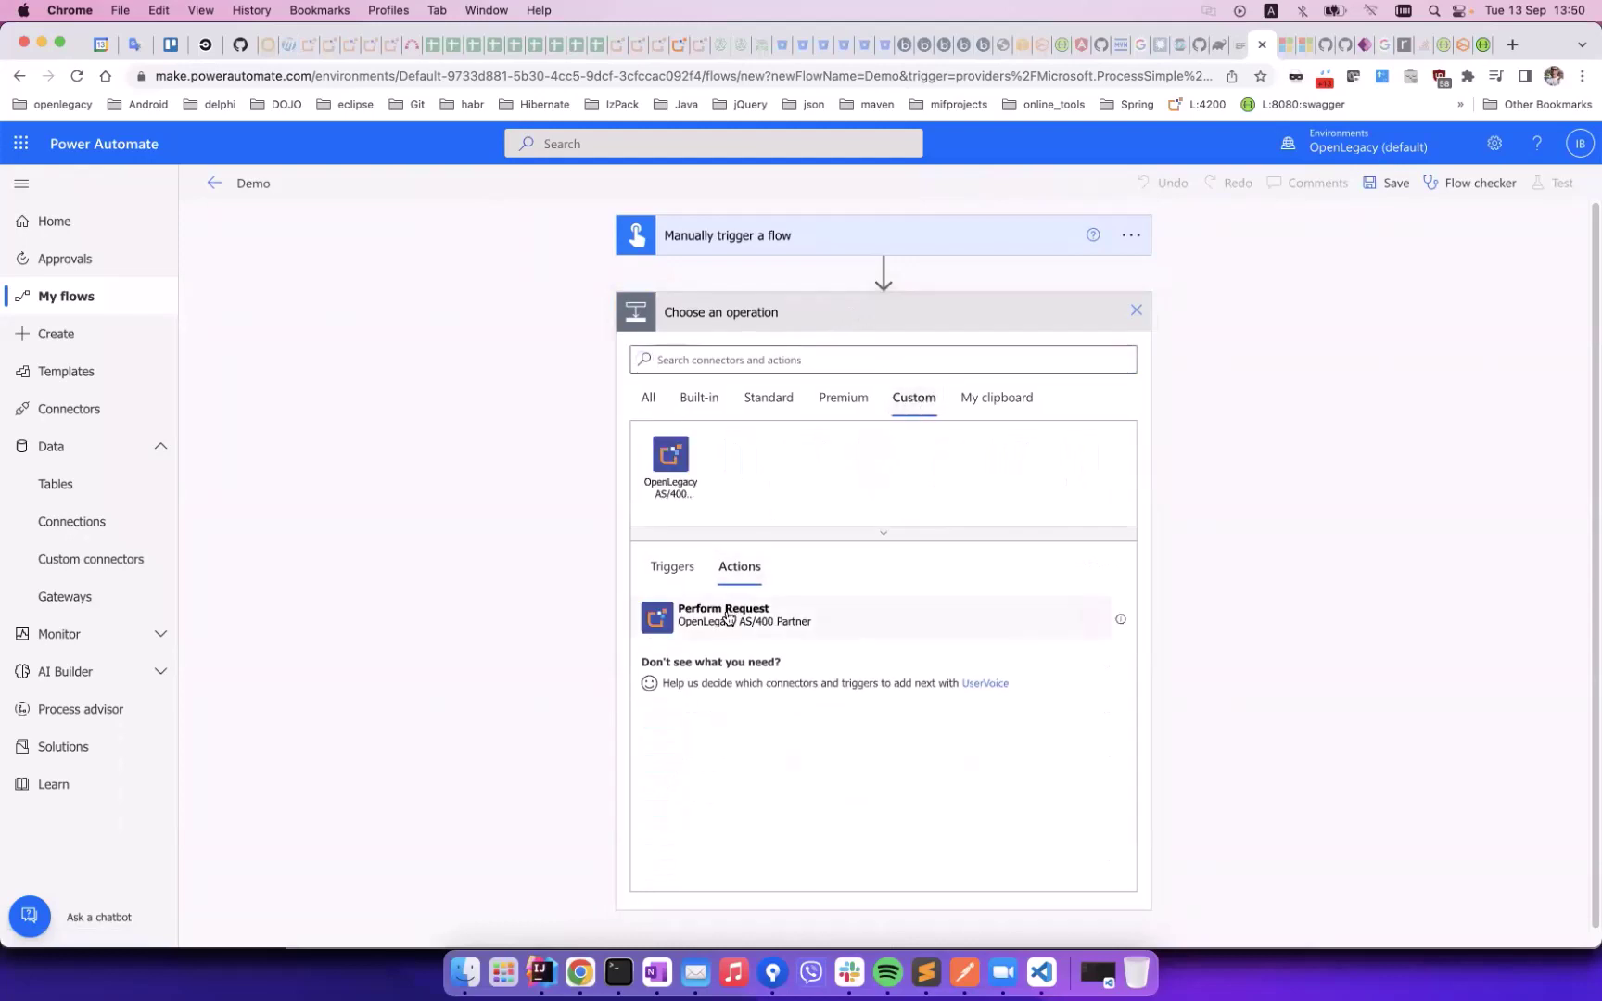
{"action": "left_click", "coordinate": [728, 617]}
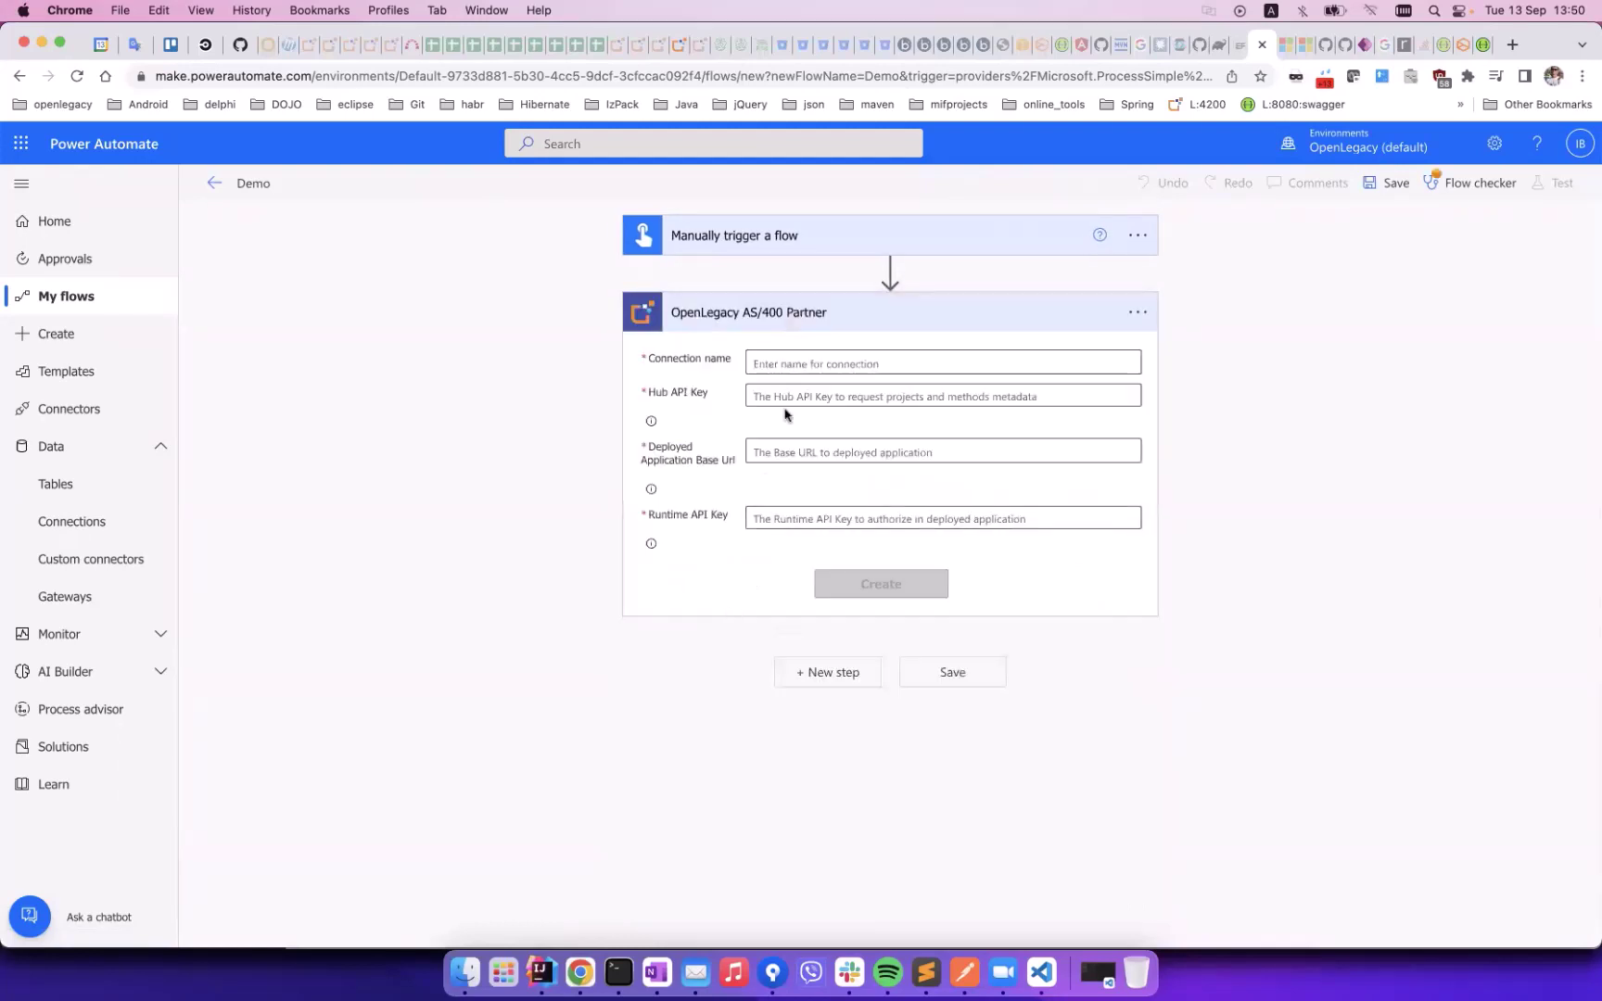
{"action": "left_click", "coordinate": [807, 364]}
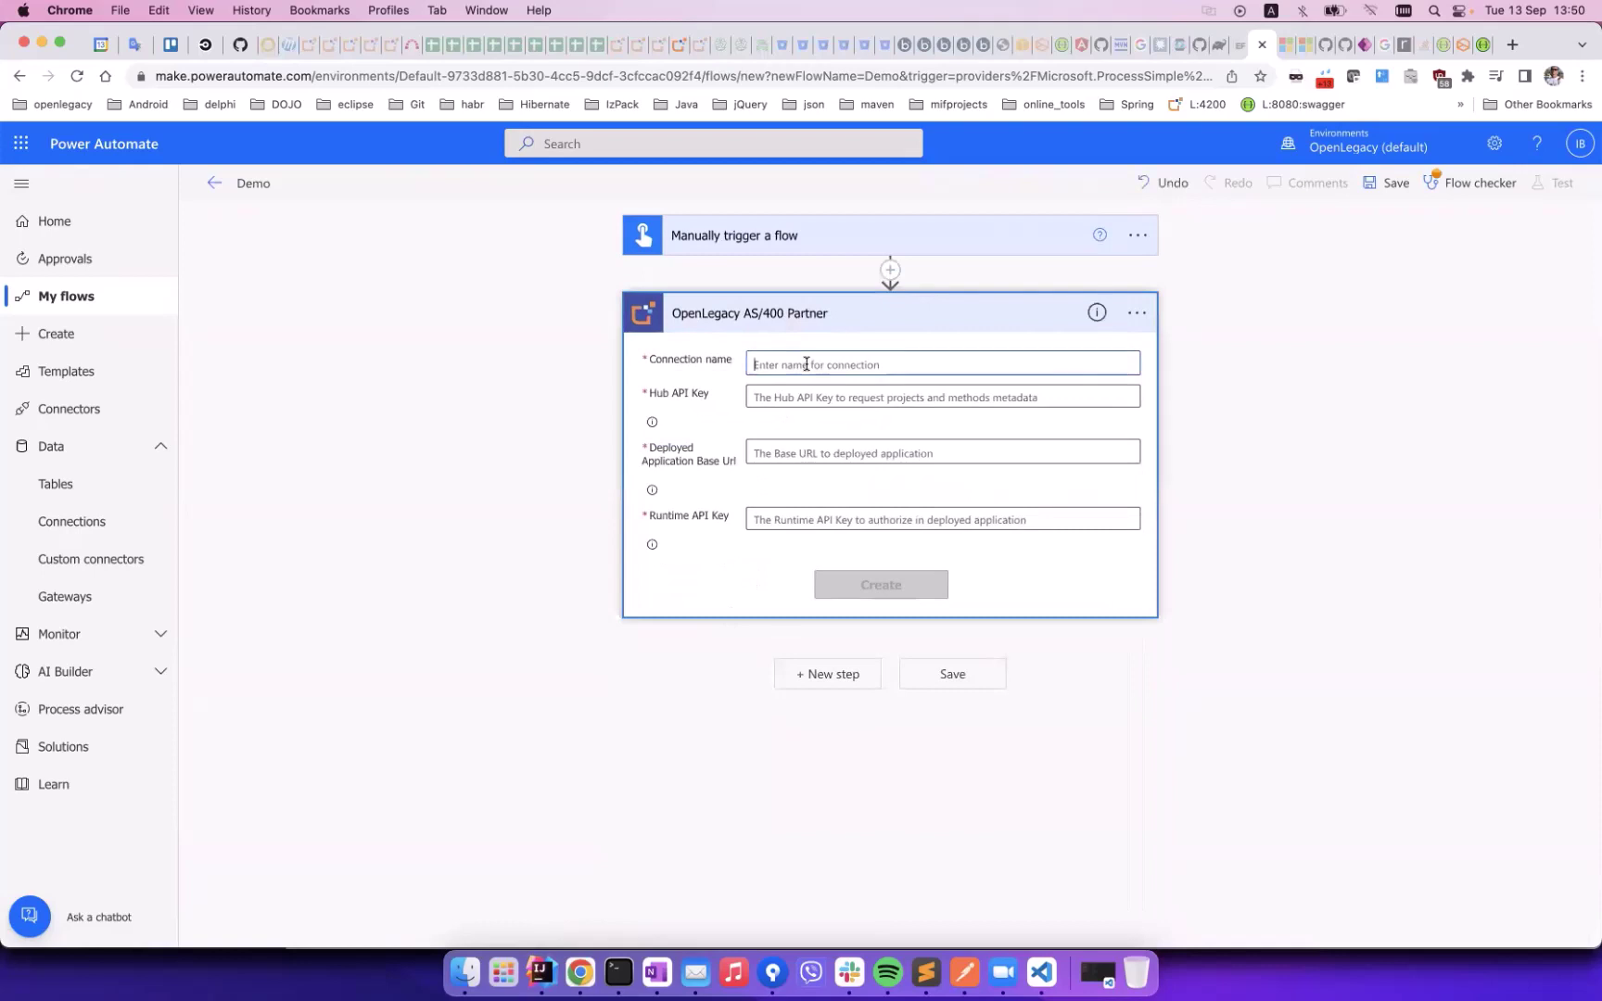
Create 'Demo connection' with the hub API key, deployed base URL and runtime API key
{"action": "type", "text": "Demo connection"}
{"action": "left_click", "coordinate": [809, 399]}
{"action": "key", "text": "super+v"}
{"action": "key", "text": "Tab"}
{"action": "key", "text": "super+v"}
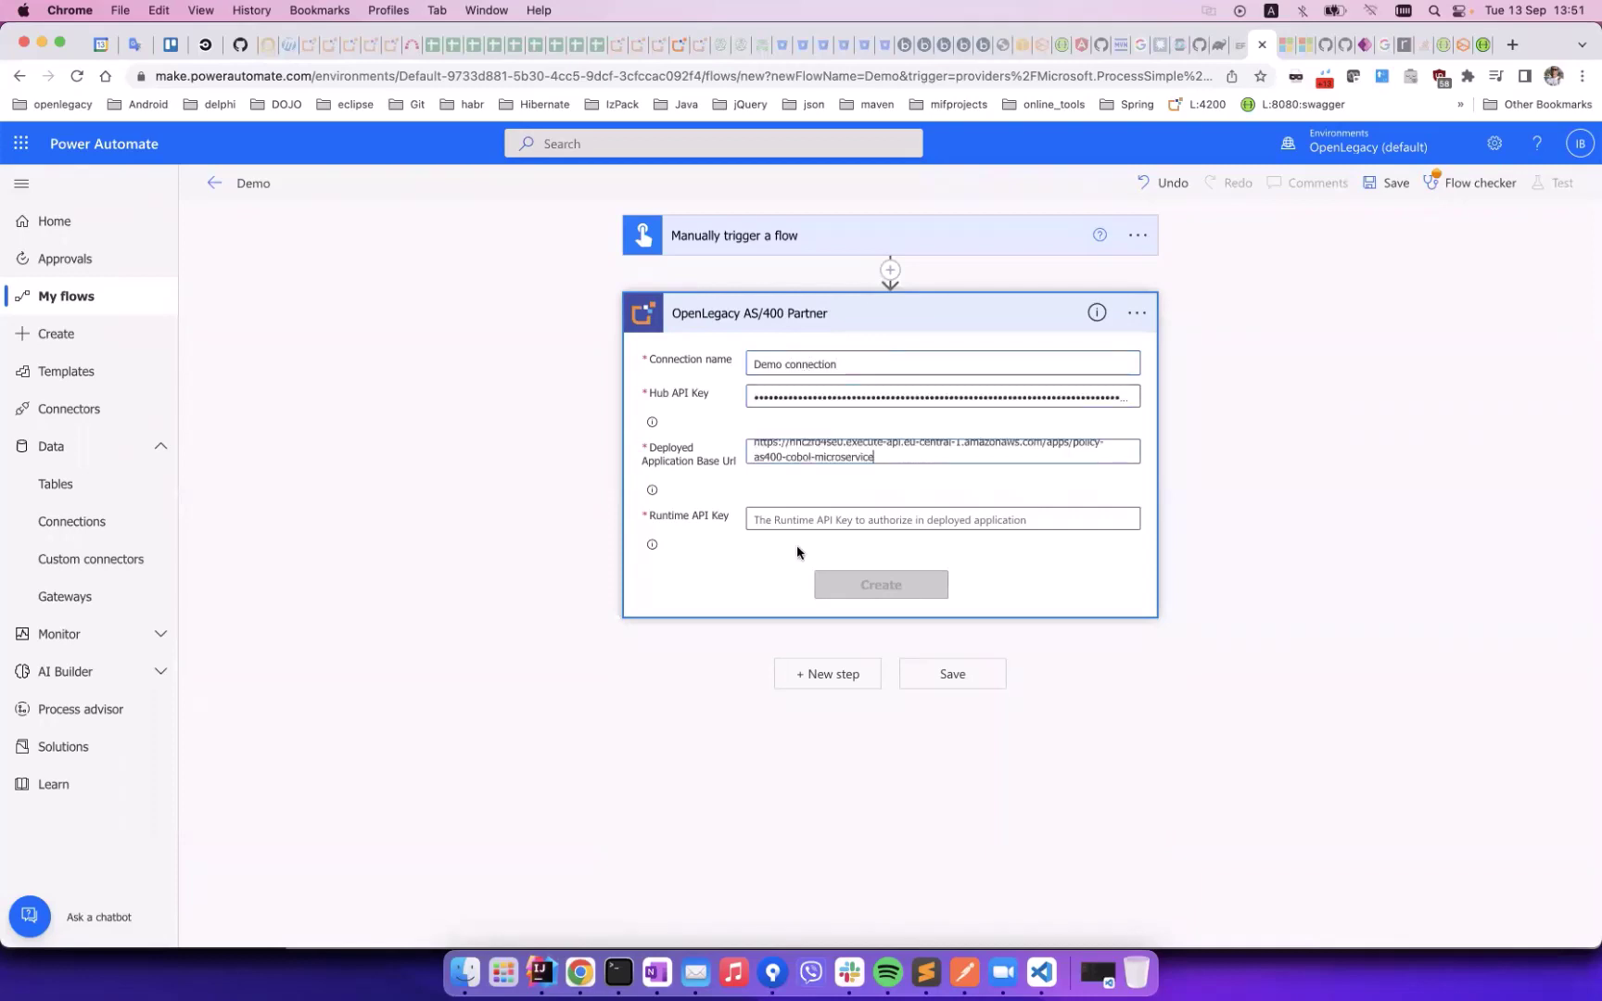
{"action": "left_click", "coordinate": [797, 519]}
{"action": "key", "text": "super+v"}
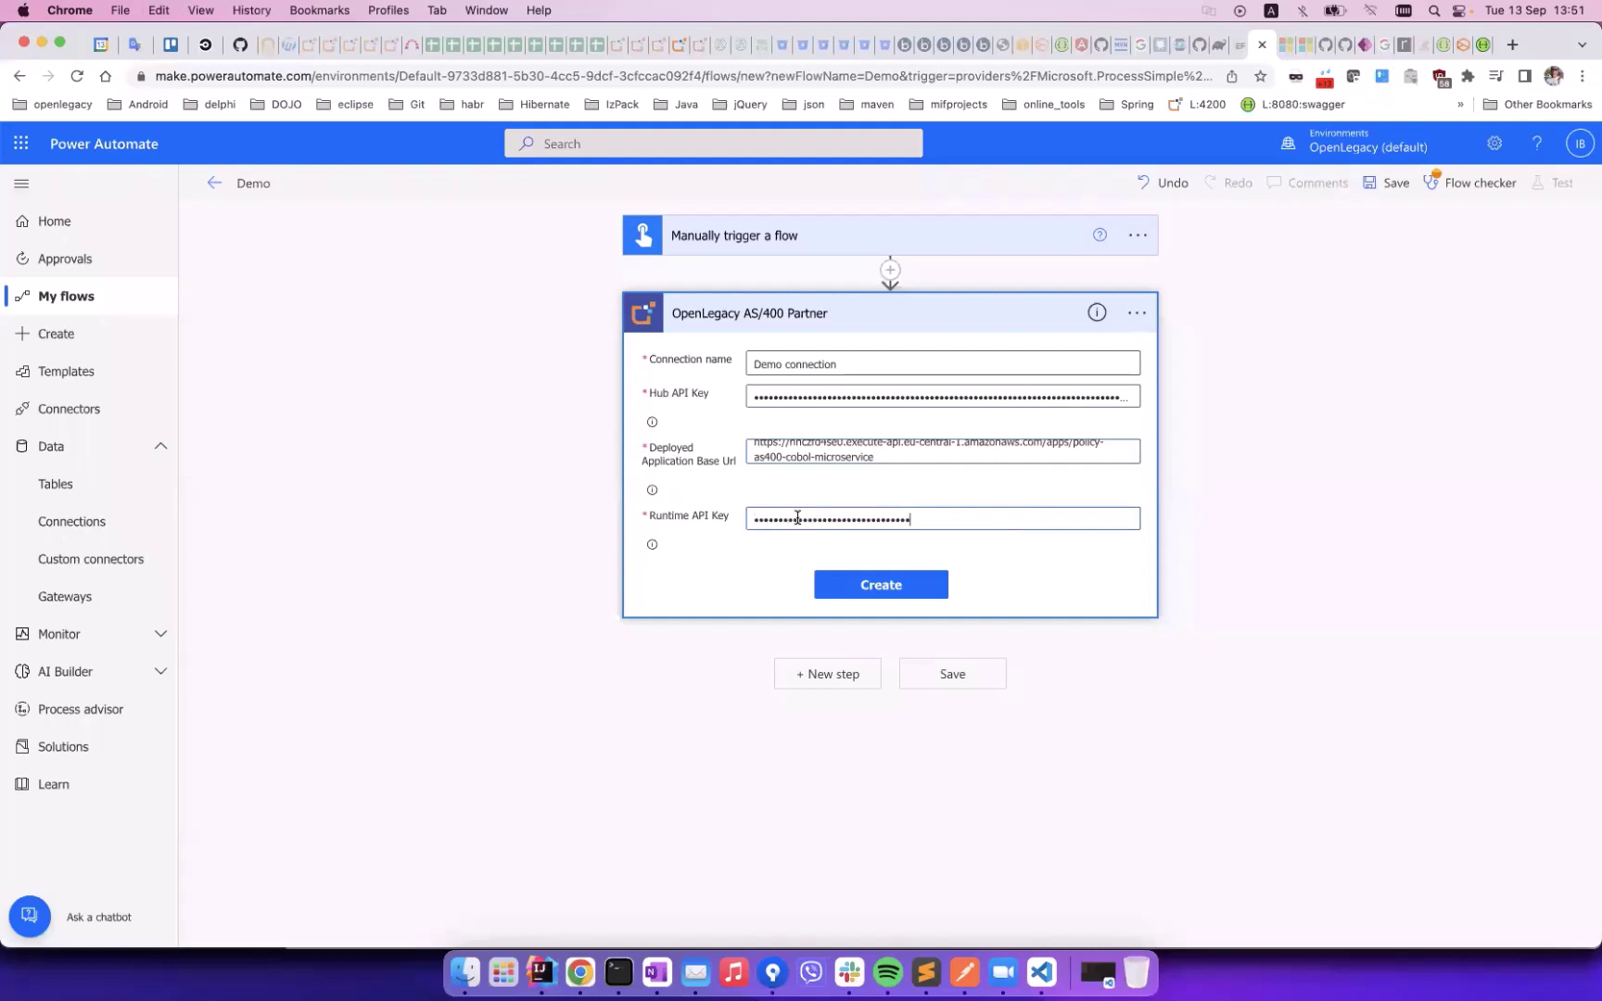
{"action": "left_click", "coordinate": [896, 586]}
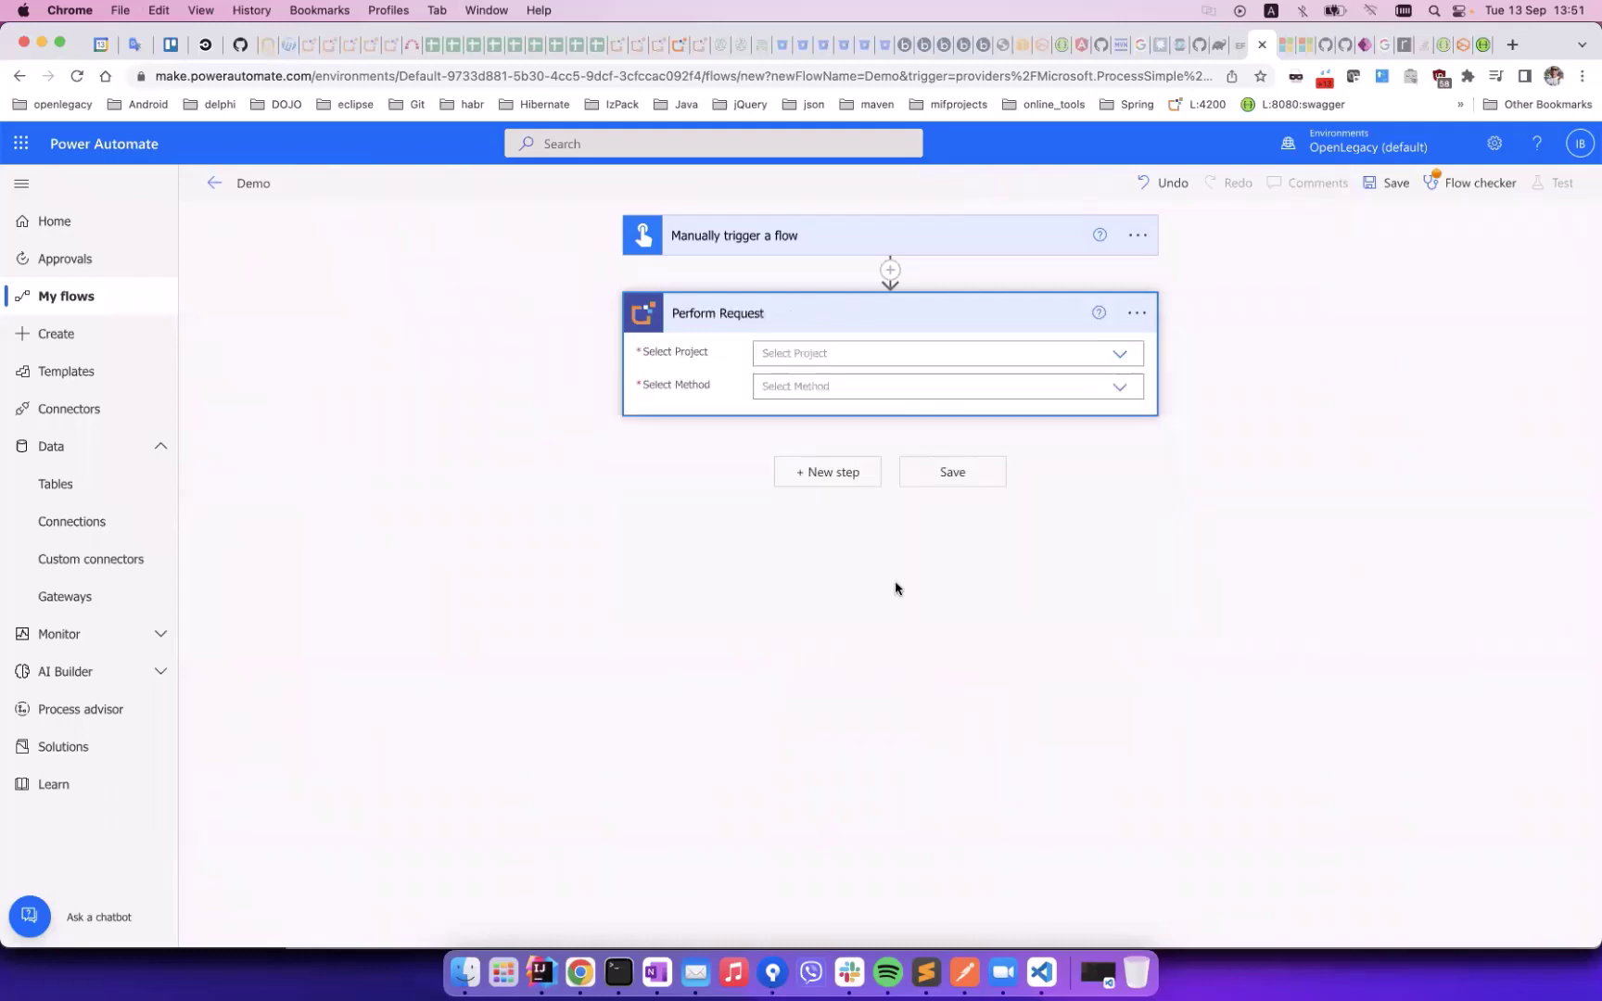
Point Perform Request at policy-as400-cobol-microservice POST /pol2get with policyNumIn 99
{"action": "left_click", "coordinate": [1124, 357]}
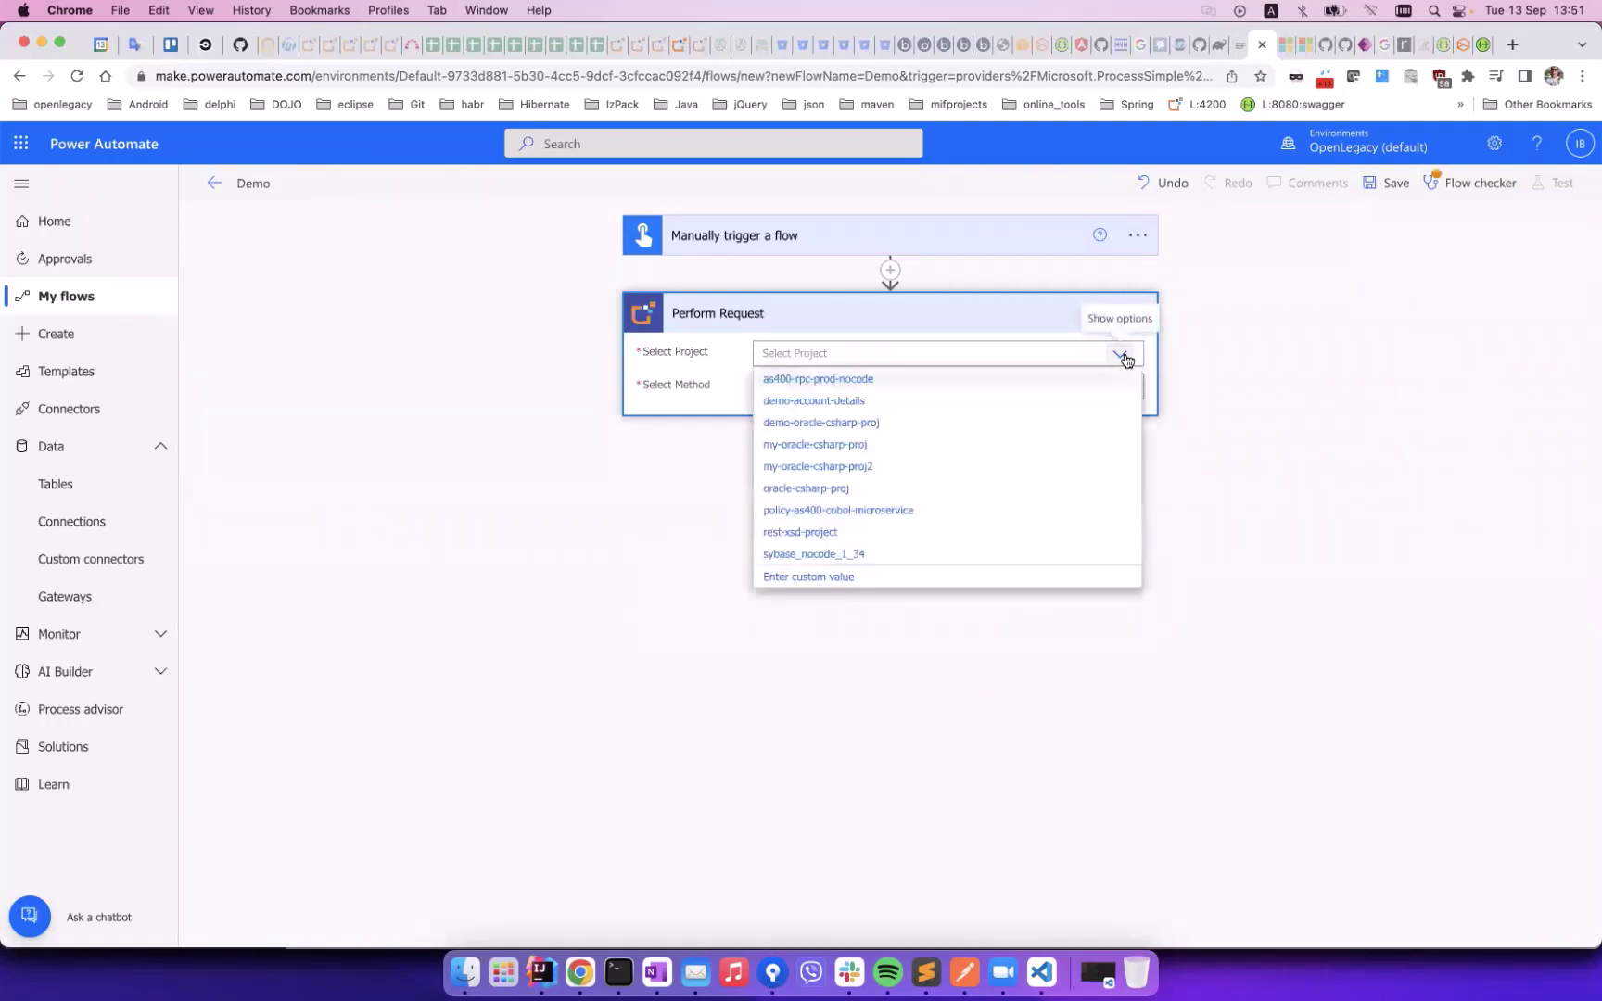
{"action": "left_click", "coordinate": [853, 512]}
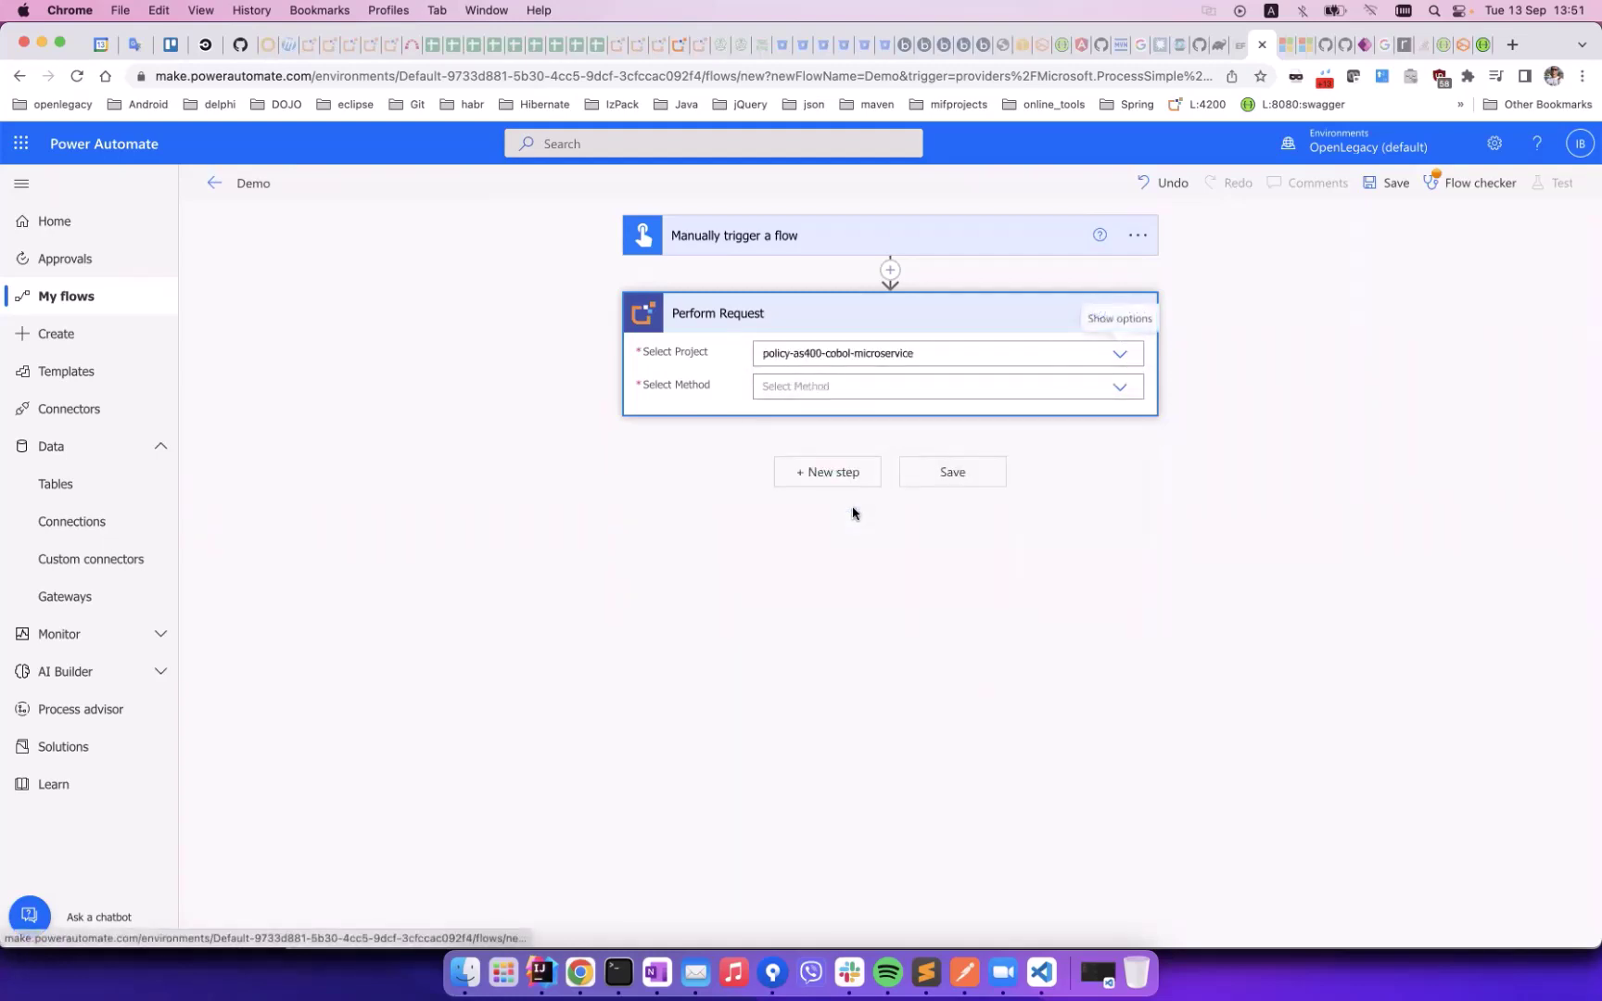
{"action": "left_click", "coordinate": [1119, 394]}
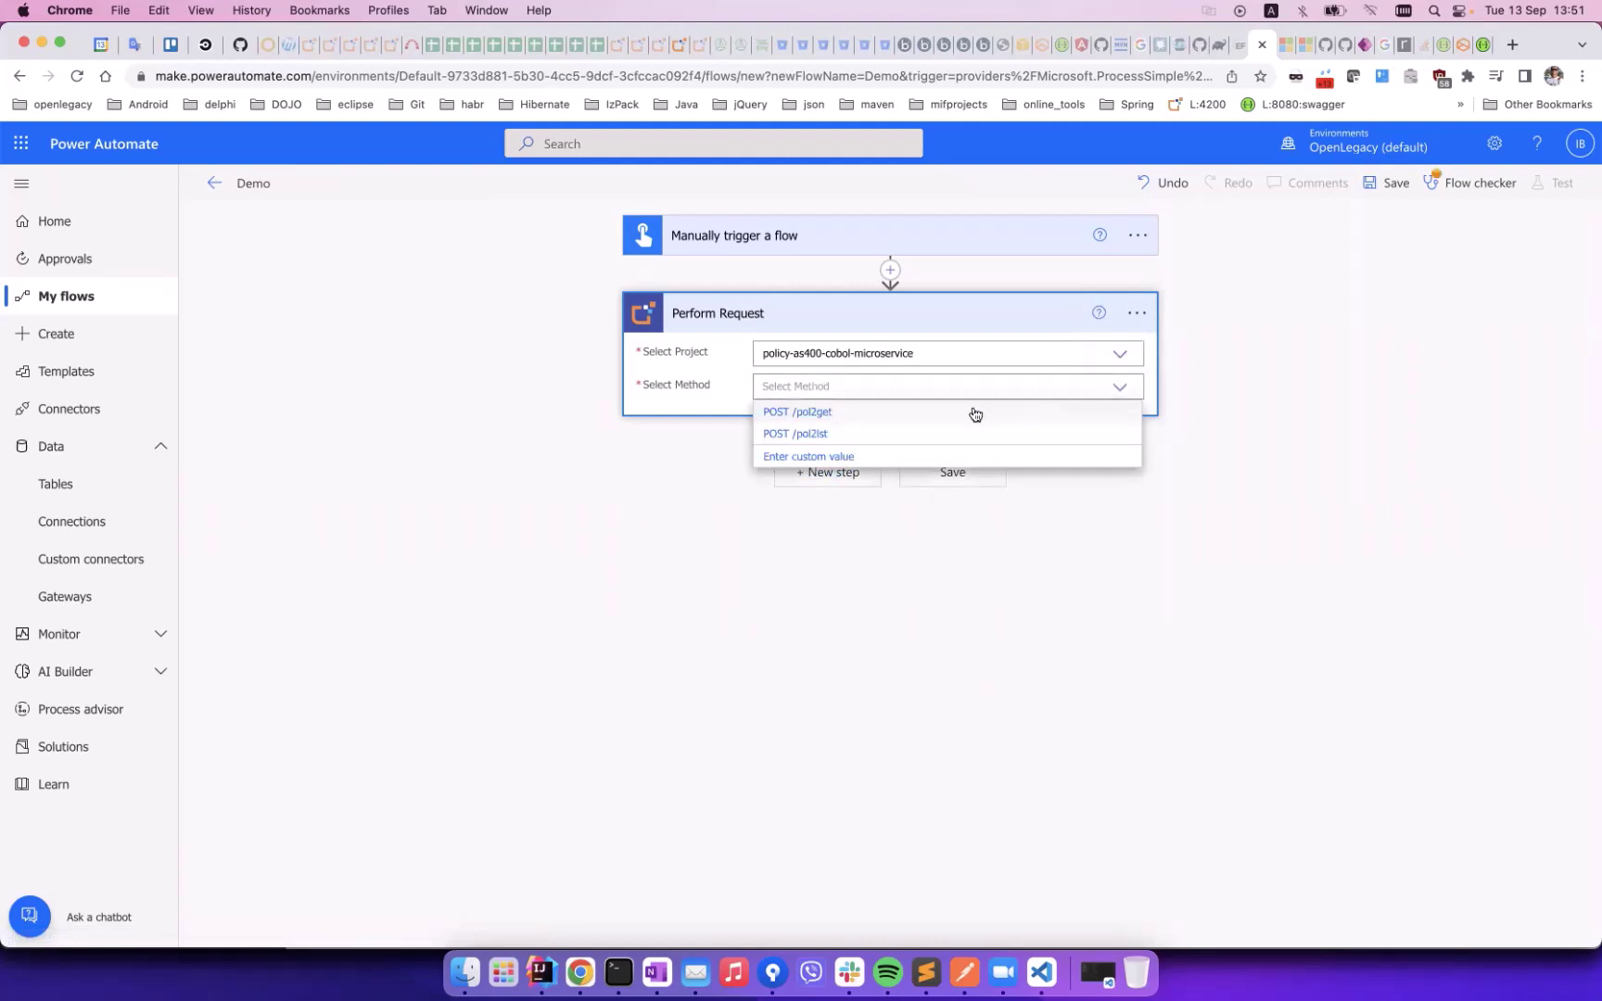
{"action": "left_click", "coordinate": [931, 415]}
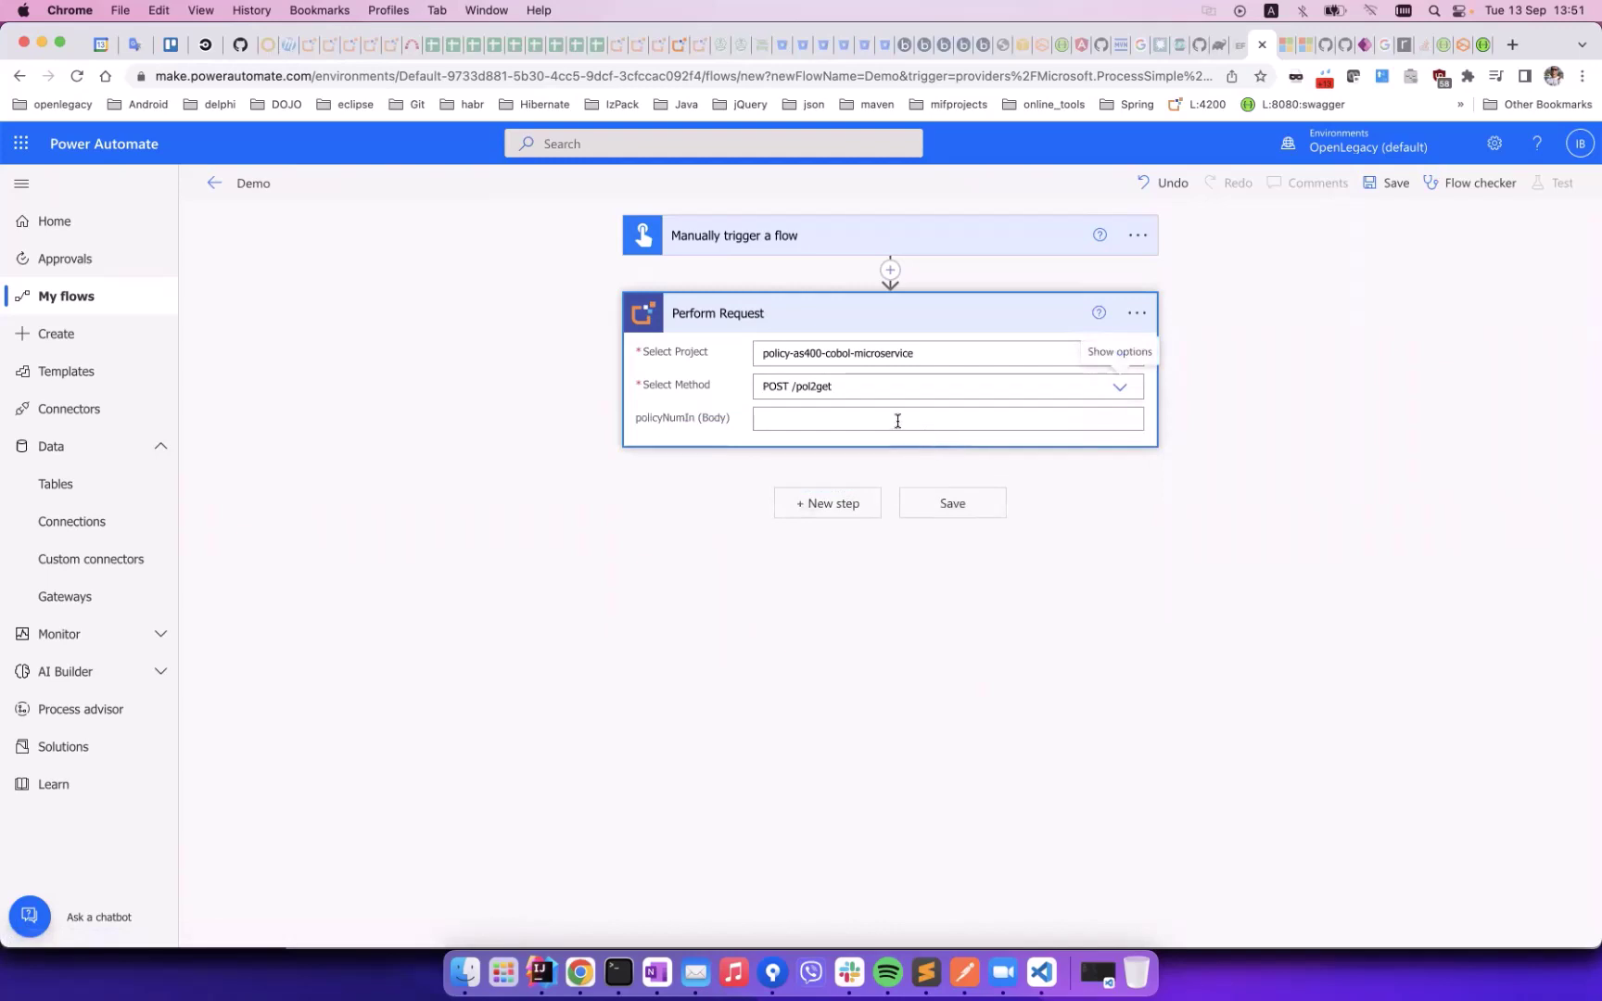
{"action": "left_click", "coordinate": [897, 421]}
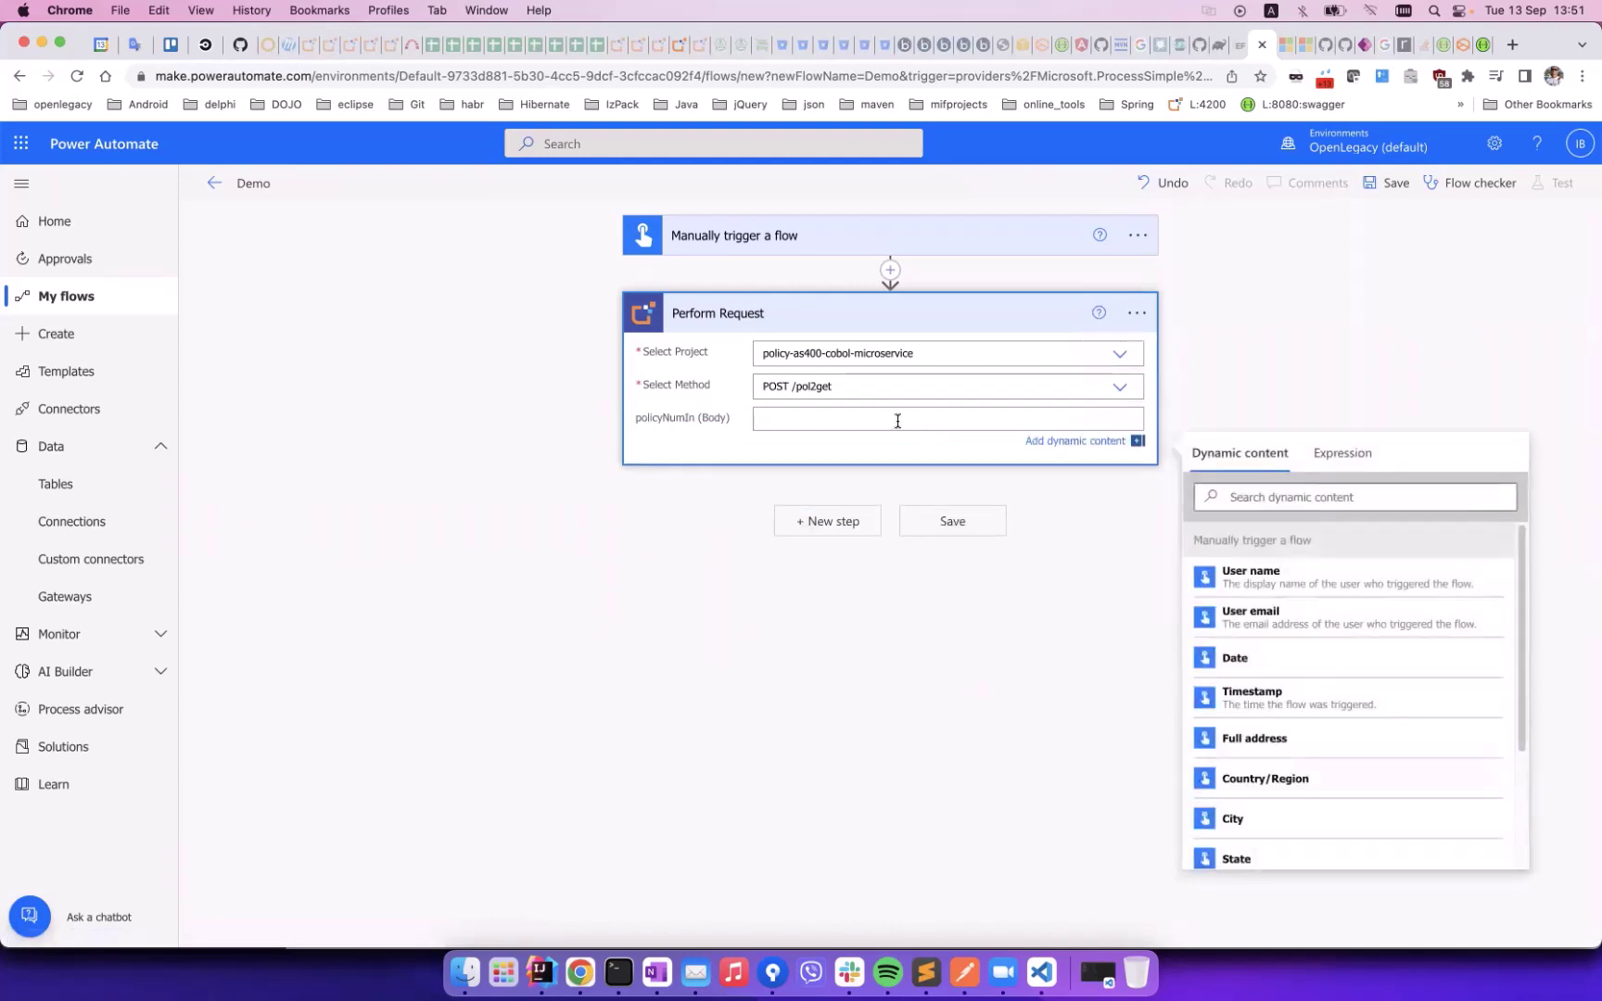
{"action": "type", "text": "99"}
Add a Microsoft Dataverse 'Add a new row' step targeting the Accounts table
{"action": "left_click", "coordinate": [824, 521]}
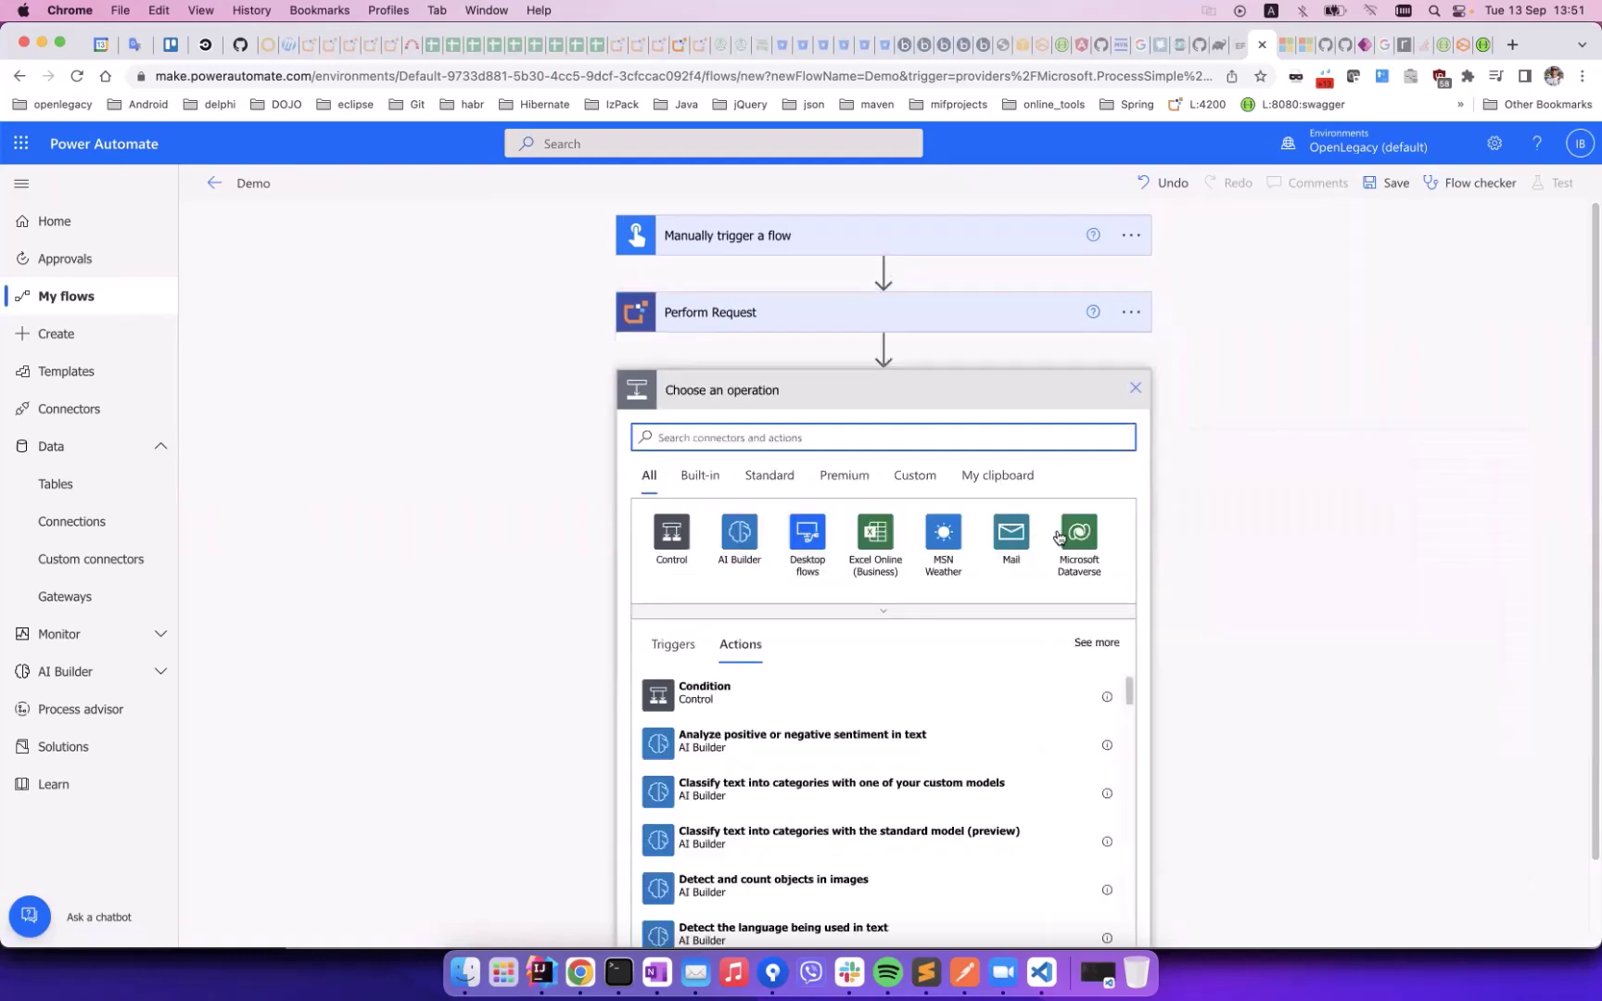
{"action": "left_click", "coordinate": [1073, 535]}
{"action": "left_click", "coordinate": [687, 530]}
{"action": "left_click", "coordinate": [1106, 431]}
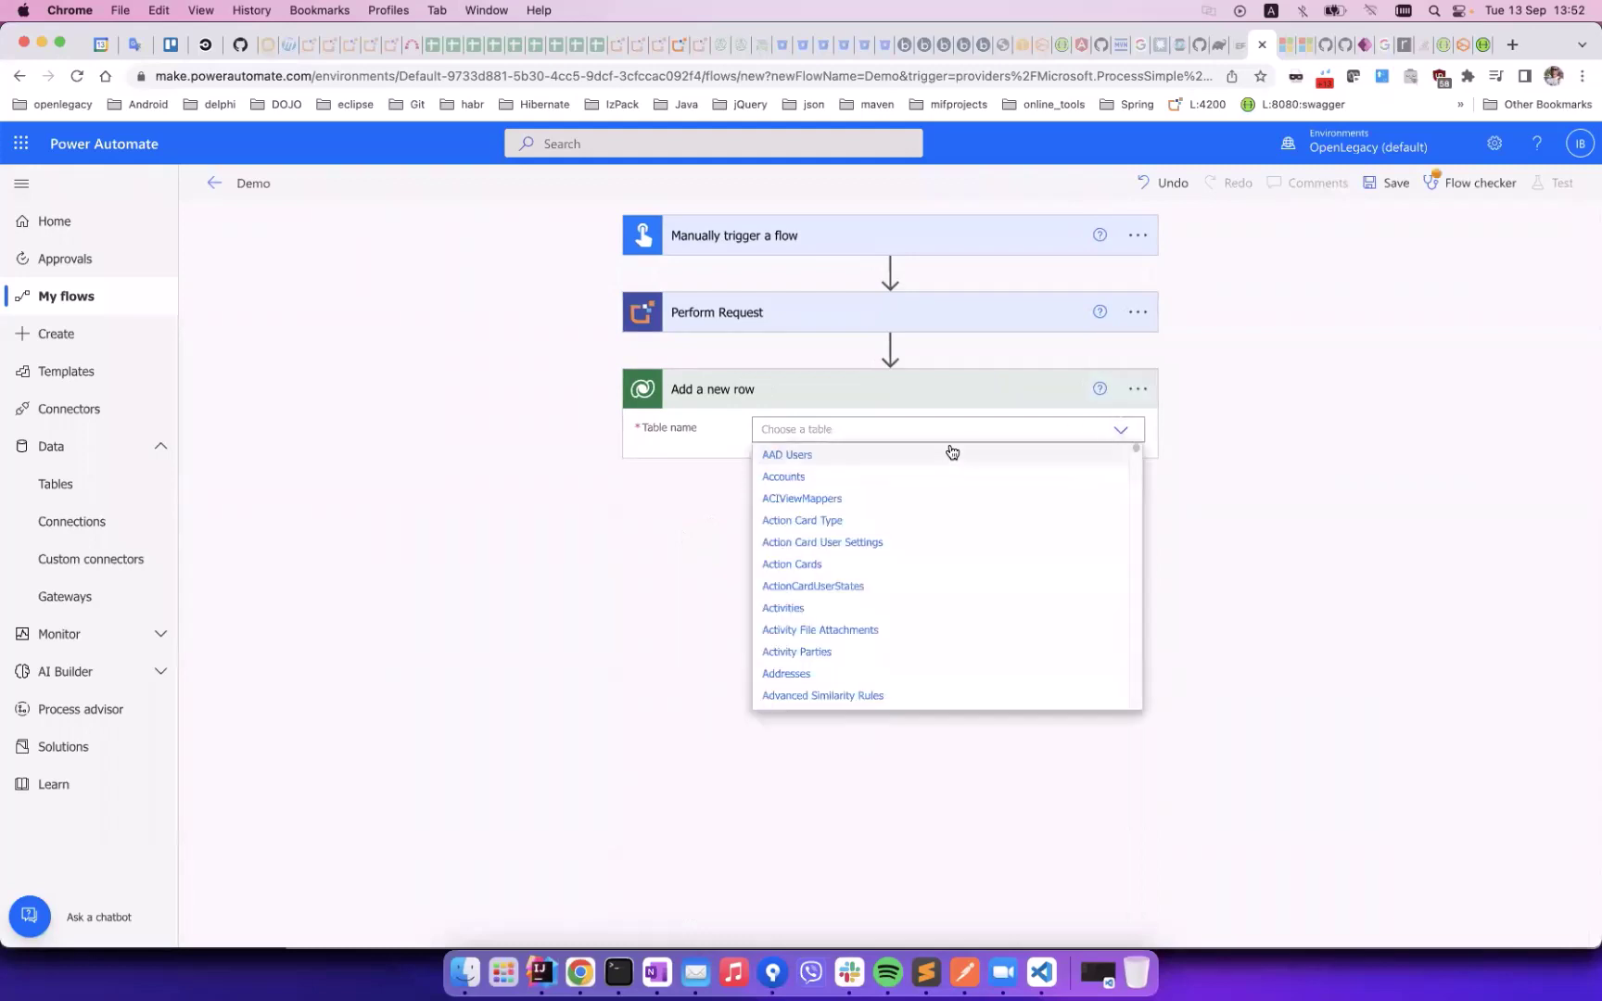
{"action": "left_click", "coordinate": [865, 477]}
Map Account Name to custNameOut, city to custCityOut and Main Phone to custPhoneOut
{"action": "left_click", "coordinate": [890, 465]}
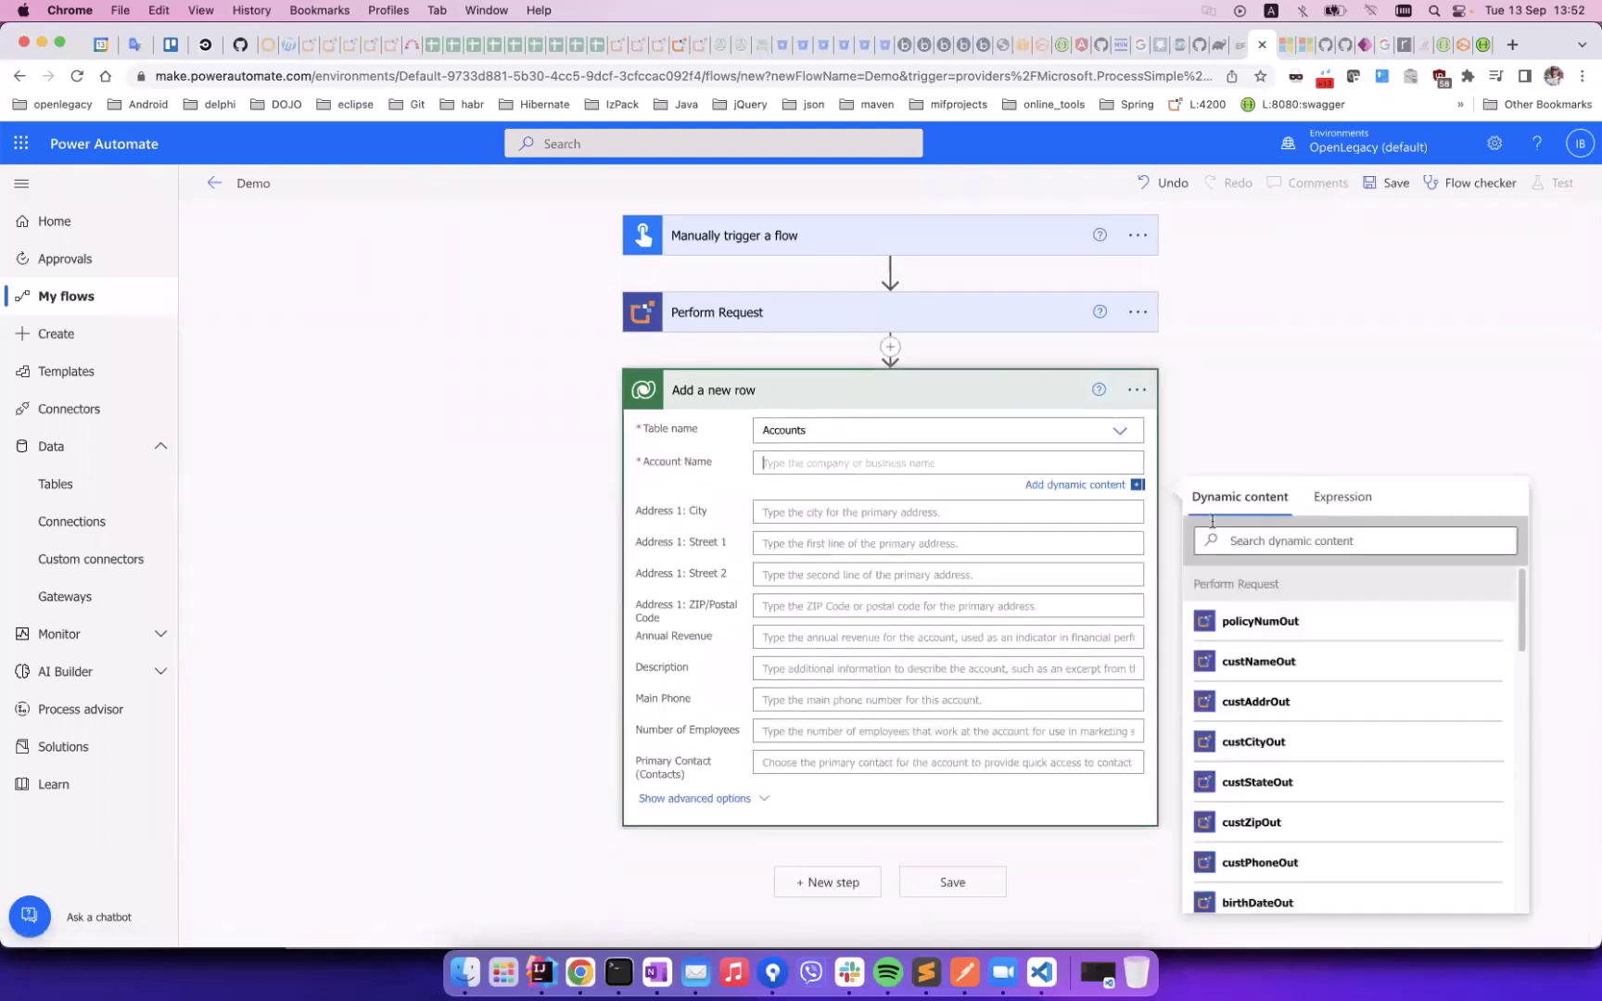
{"action": "left_click", "coordinate": [1323, 665]}
{"action": "left_click", "coordinate": [862, 517]}
{"action": "left_click", "coordinate": [1253, 777]}
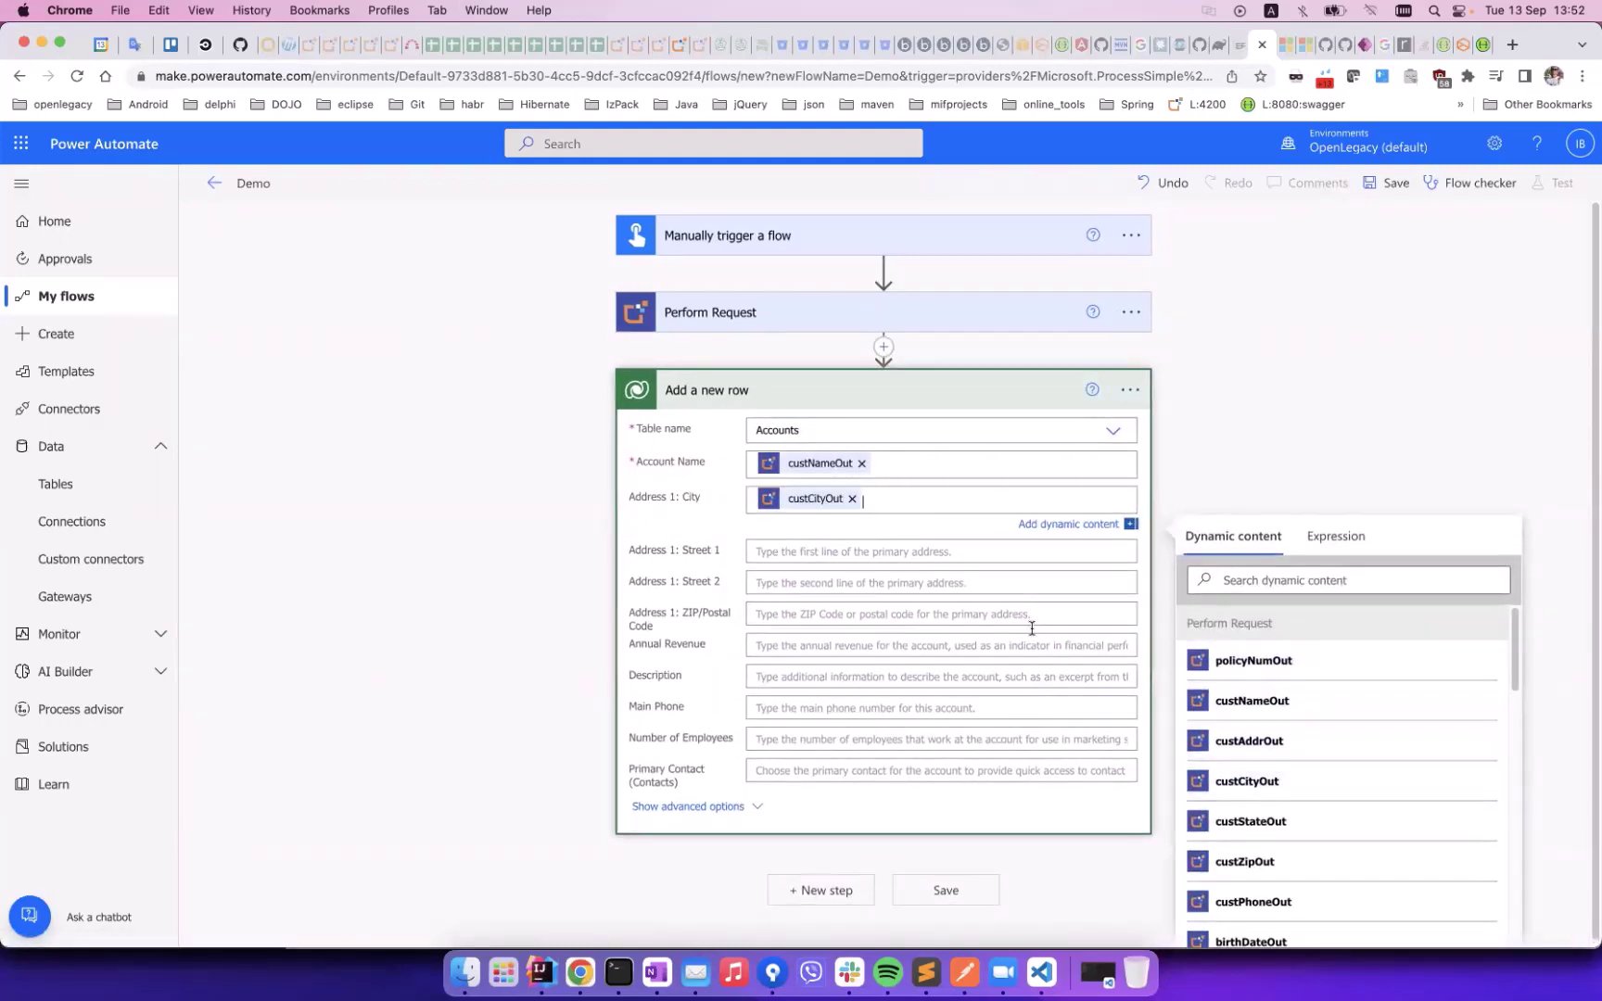
{"action": "left_click", "coordinate": [874, 538]}
{"action": "left_click", "coordinate": [802, 708]}
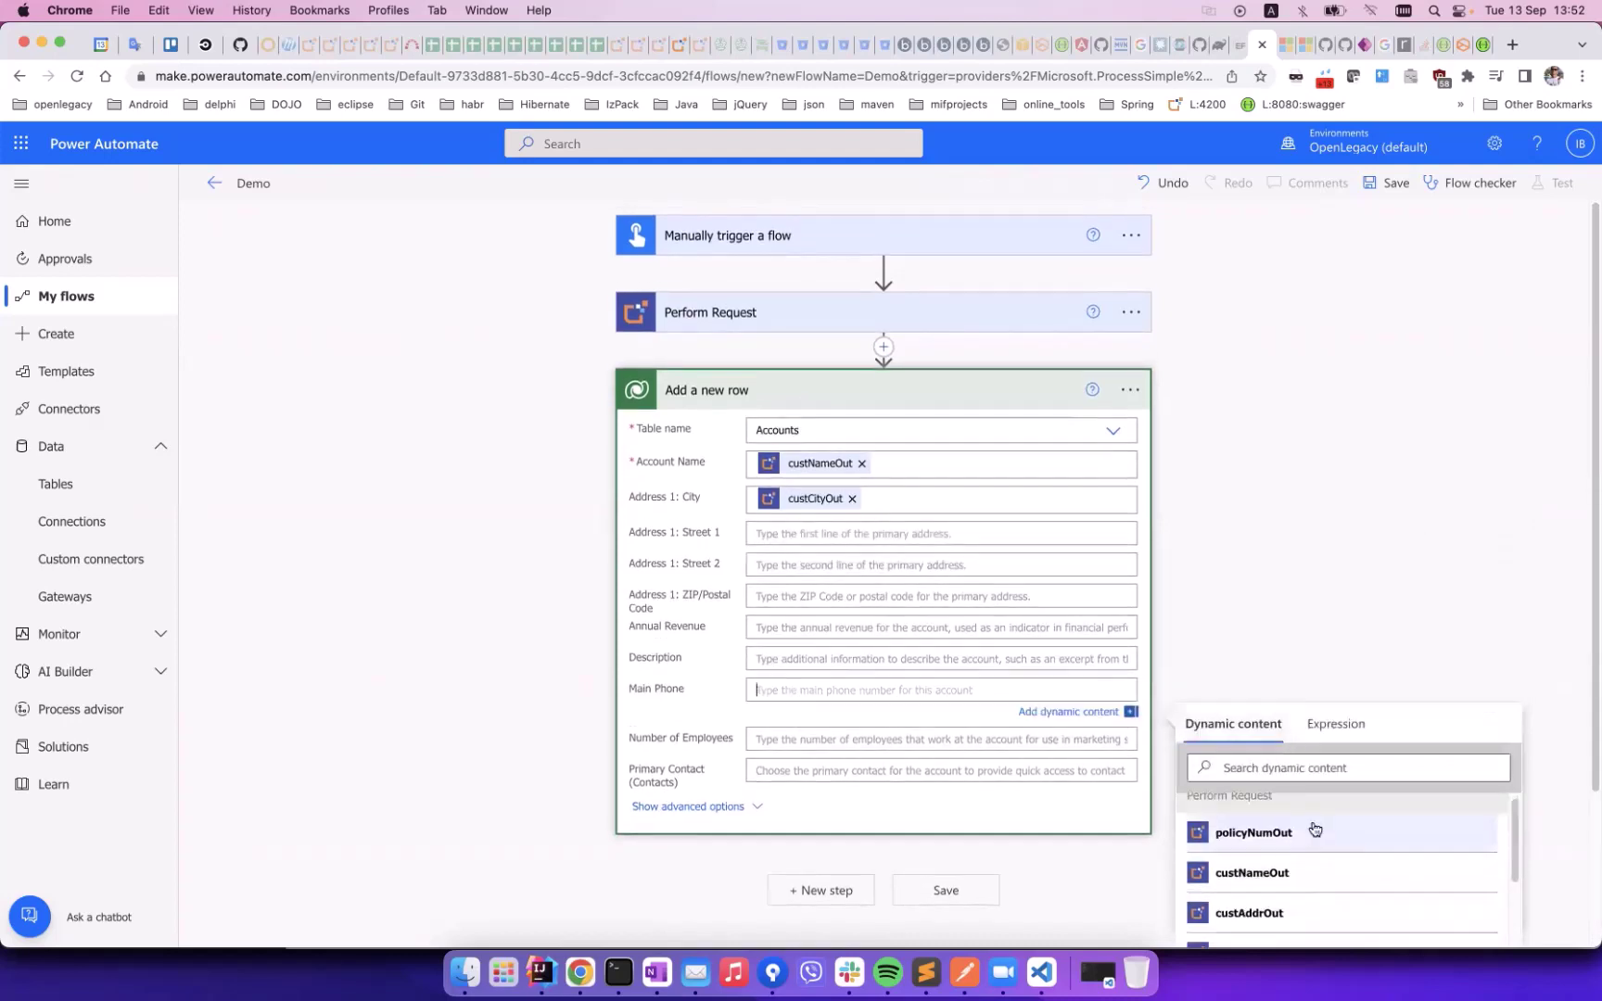
{"action": "scroll", "coordinate": [1349, 769], "scroll_direction": "down", "scroll_amount": 5}
{"action": "left_click", "coordinate": [1328, 806]}
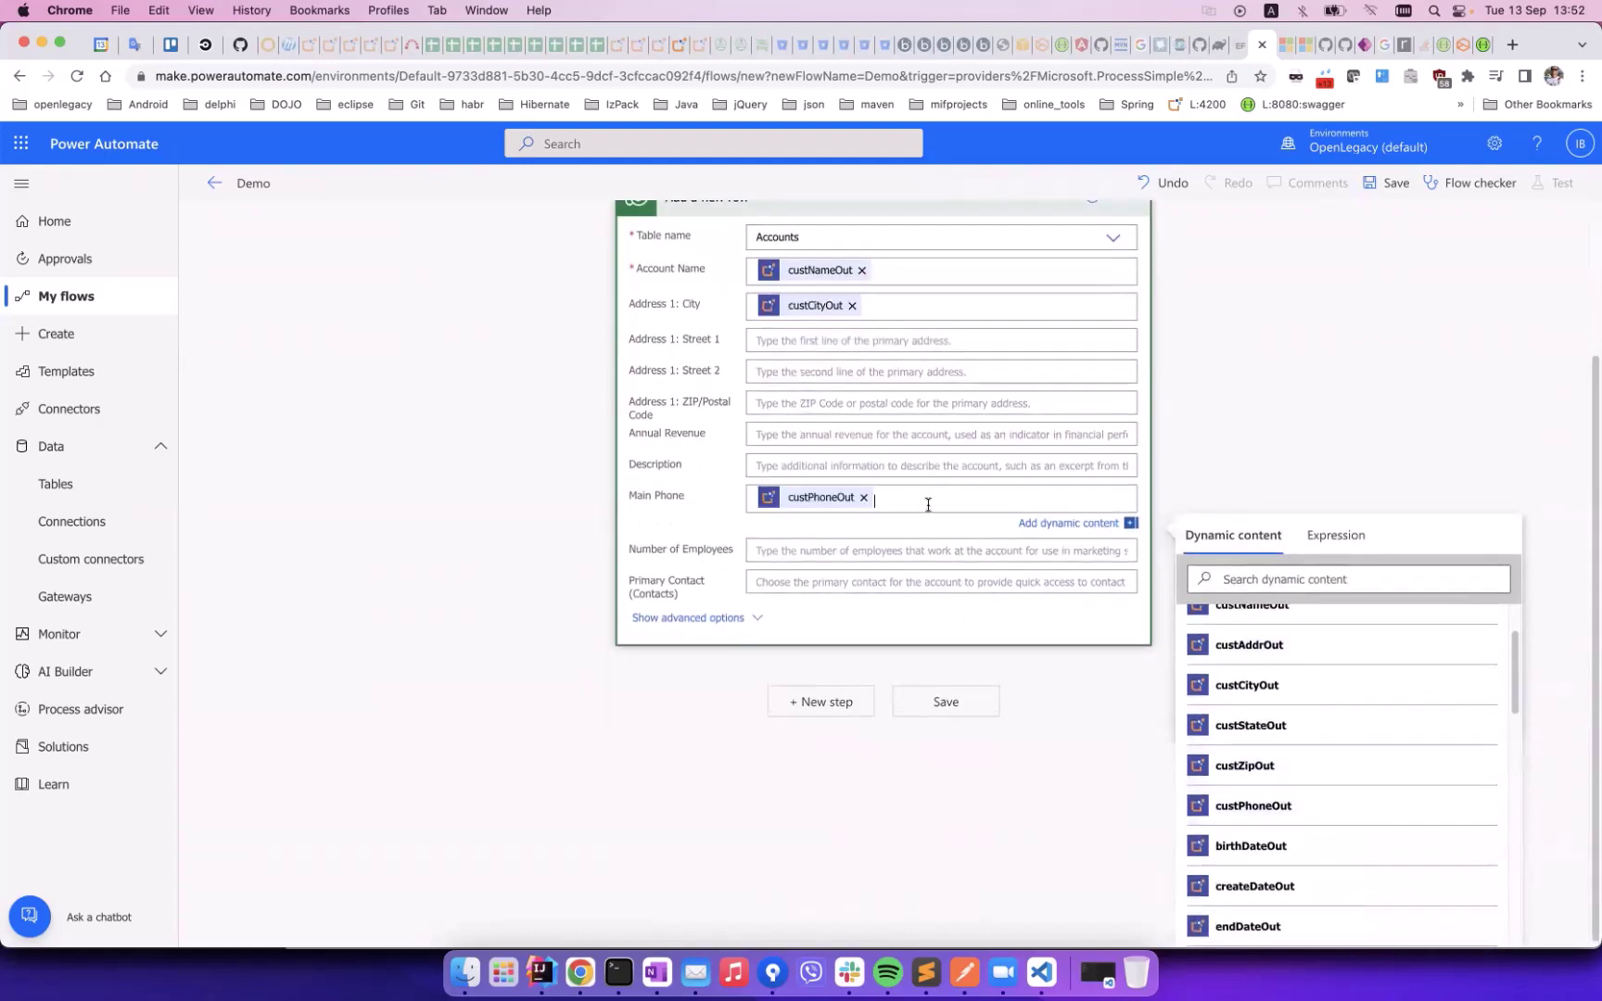
Set Account Number to policyNumOut and State/Province to custStateOut, then save the flow
{"action": "left_click", "coordinate": [681, 615]}
{"action": "scroll", "coordinate": [1029, 612], "scroll_direction": "down", "scroll_amount": 4}
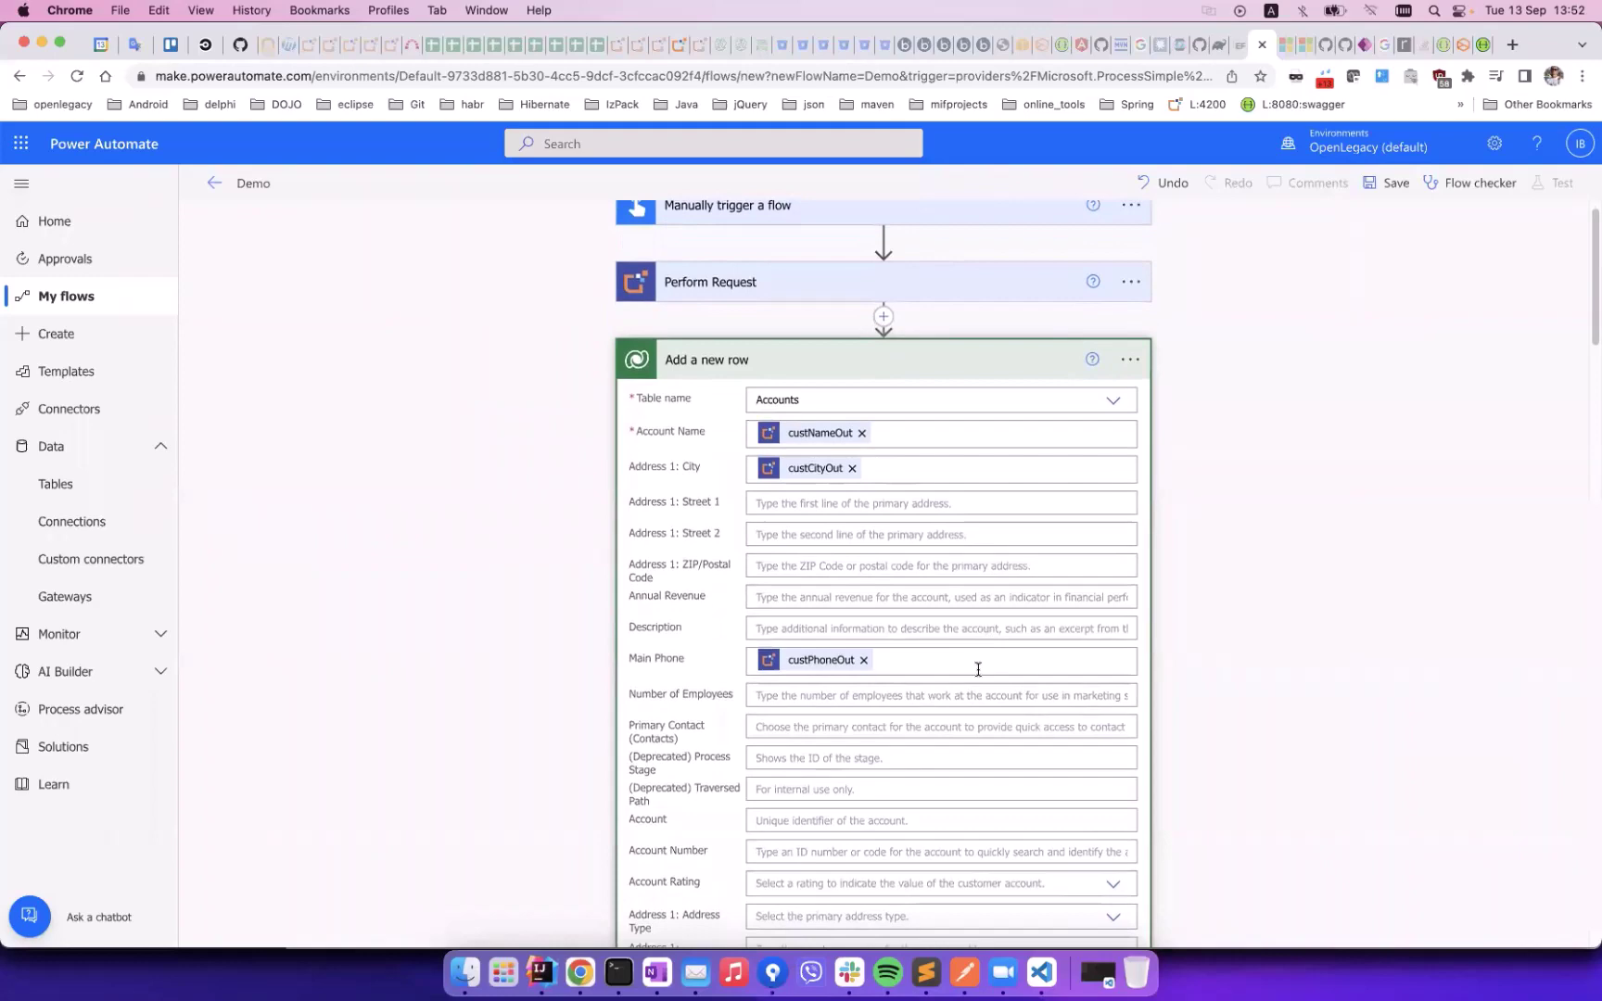
{"action": "scroll", "coordinate": [999, 640], "scroll_direction": "down", "scroll_amount": 2}
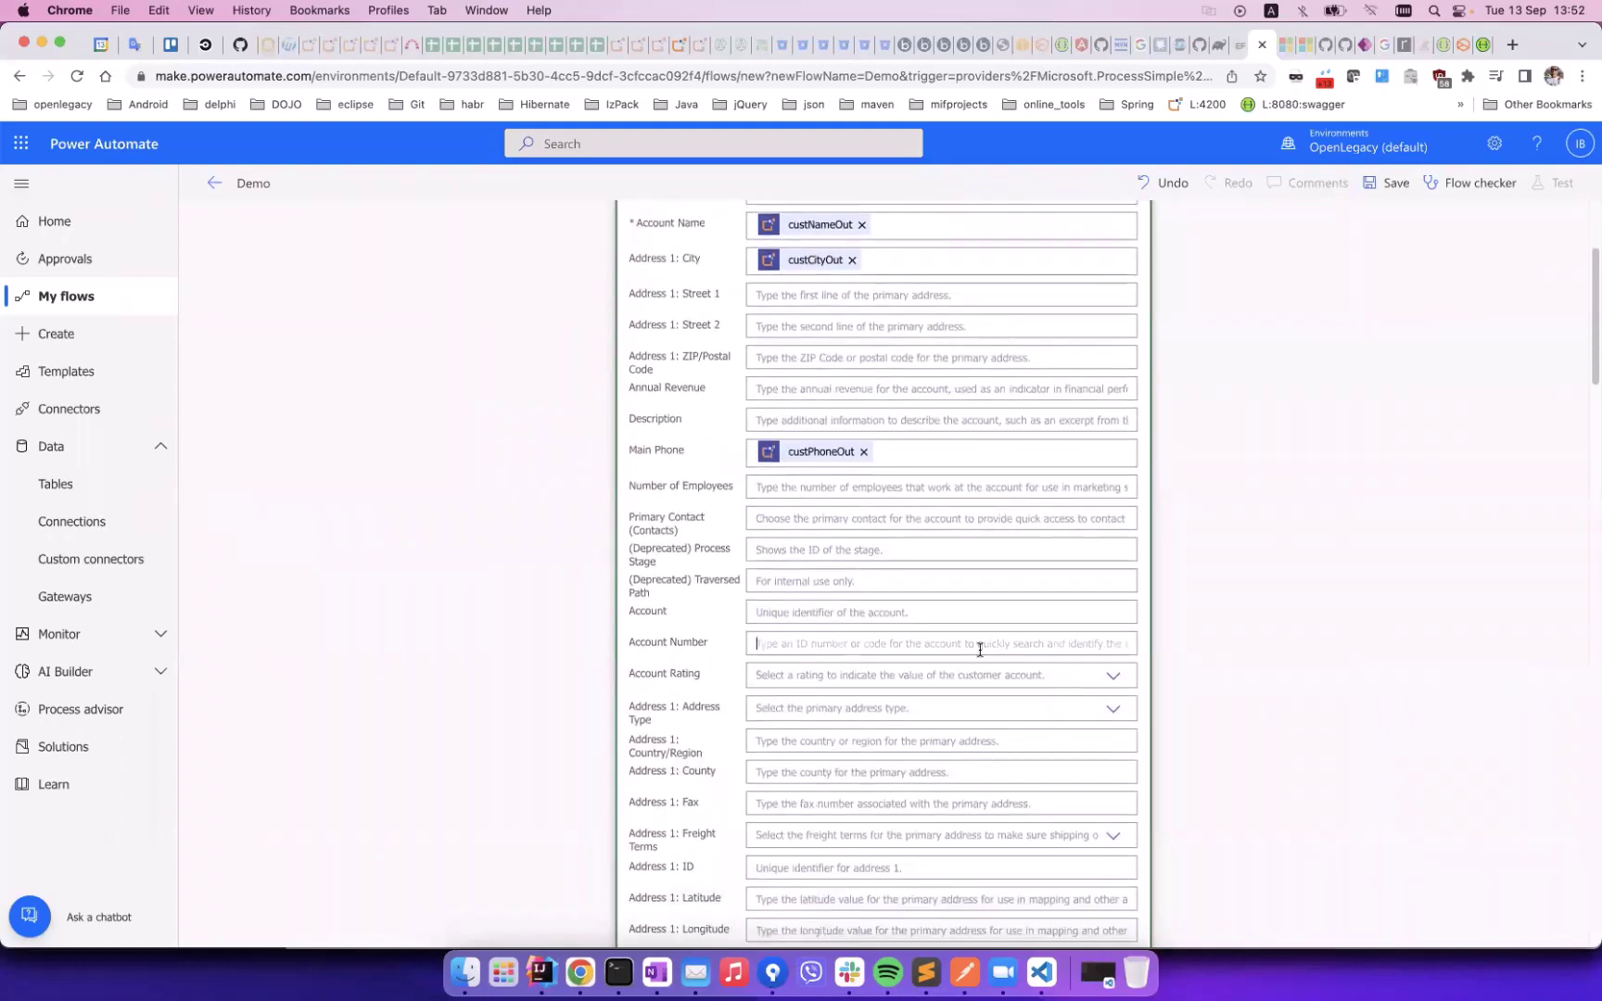
{"action": "left_click", "coordinate": [983, 645]}
{"action": "left_click", "coordinate": [1326, 807]}
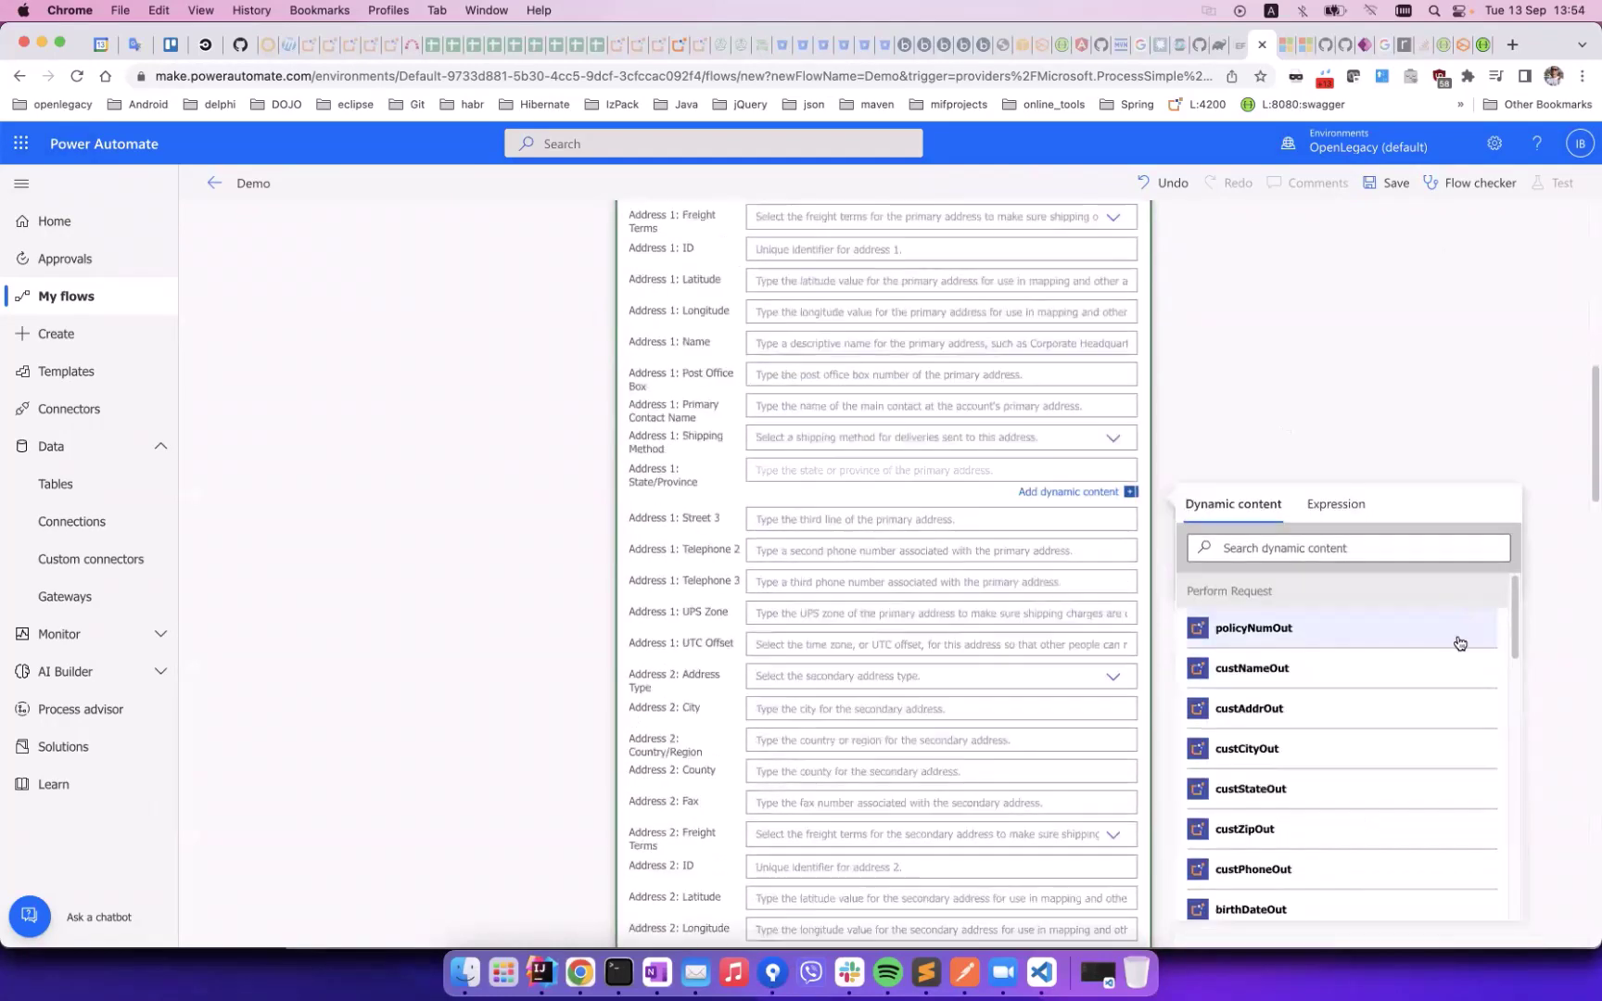
{"action": "scroll", "coordinate": [1447, 686], "scroll_direction": "down", "scroll_amount": 1}
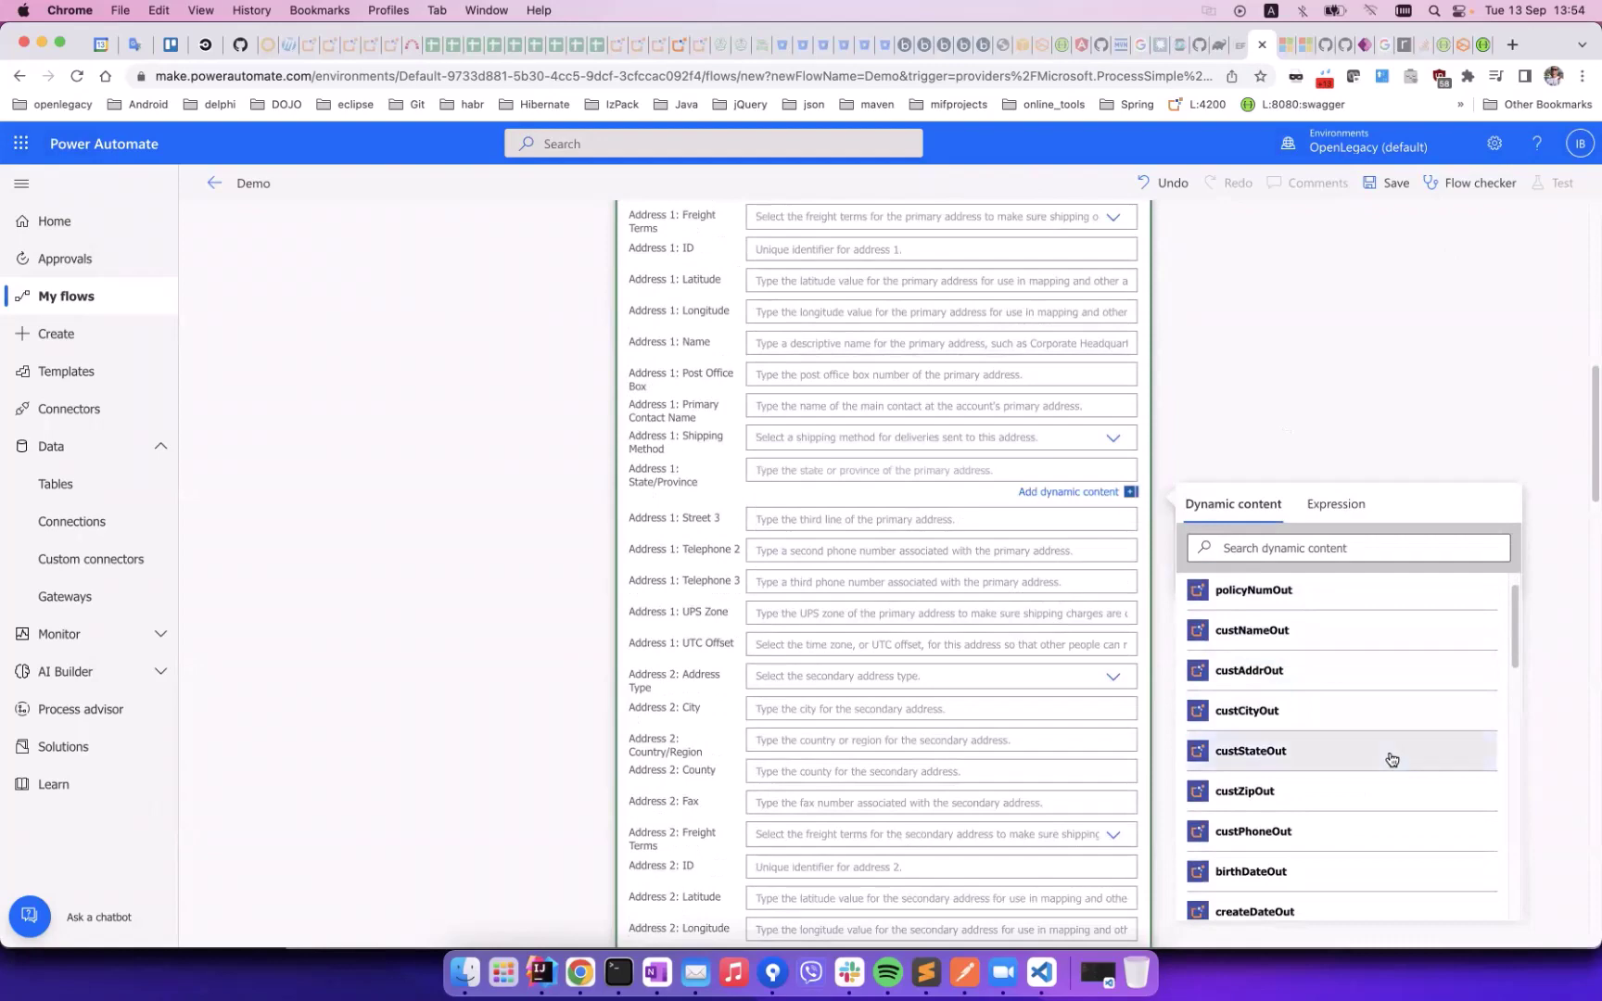
{"action": "left_click", "coordinate": [1391, 755]}
{"action": "left_click", "coordinate": [1388, 182]}
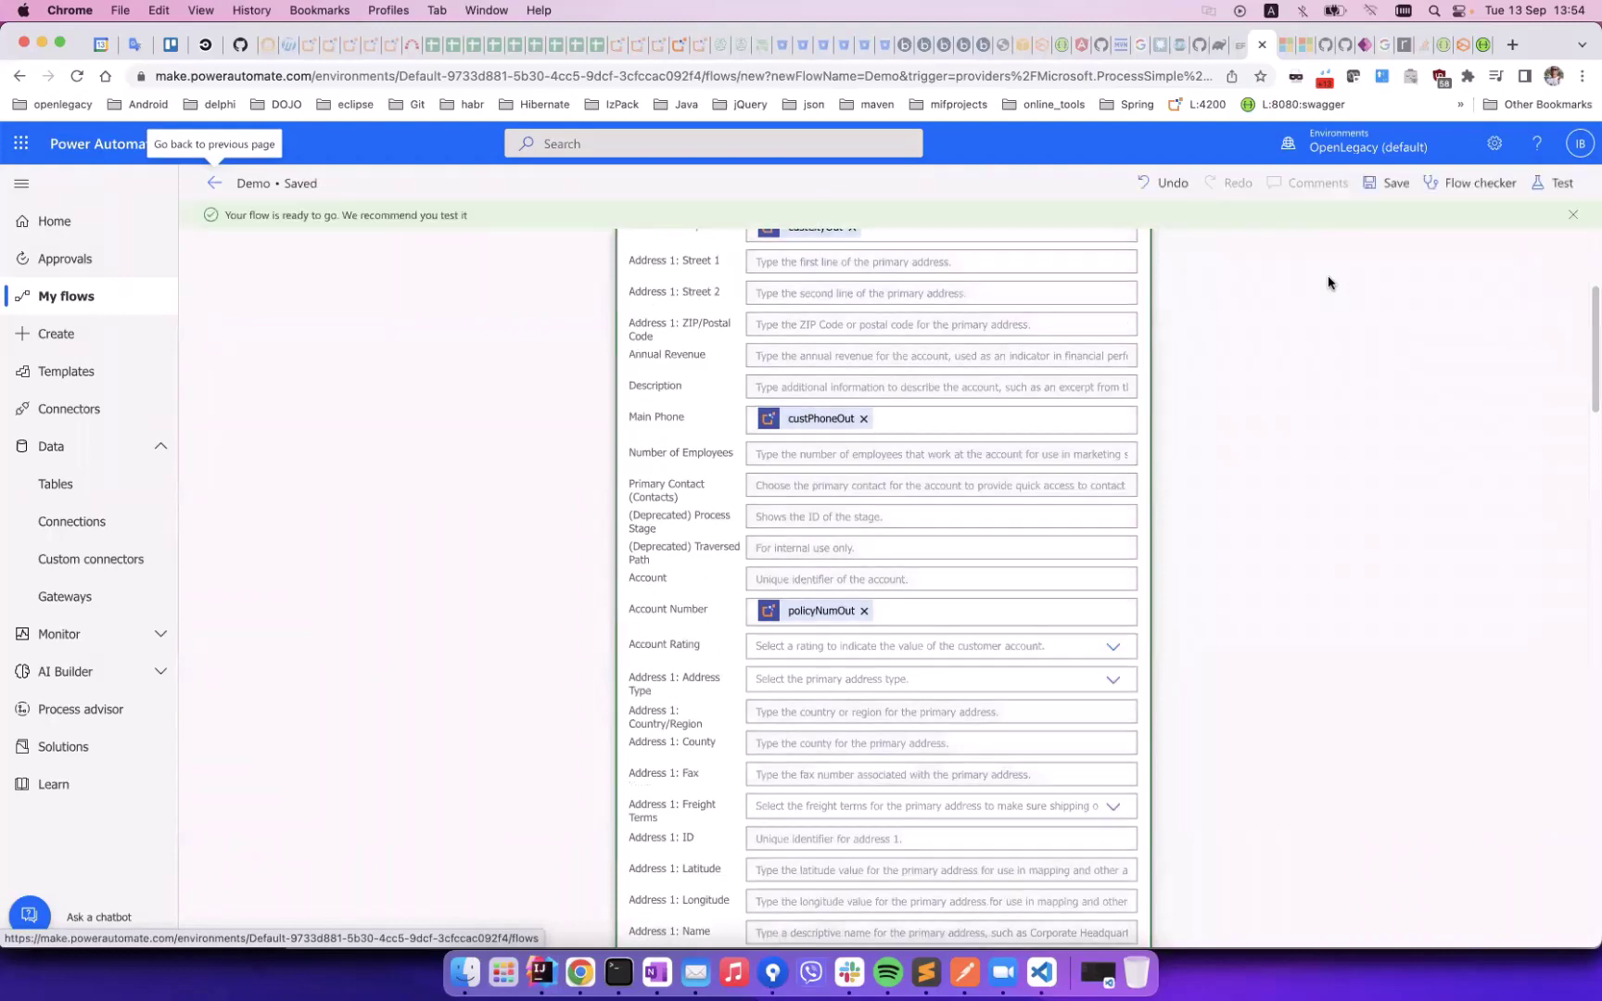
Test the Demo flow with a manual trigger, continuing through Run flow and Done
{"action": "scroll", "coordinate": [1327, 315], "scroll_direction": "down", "scroll_amount": 10}
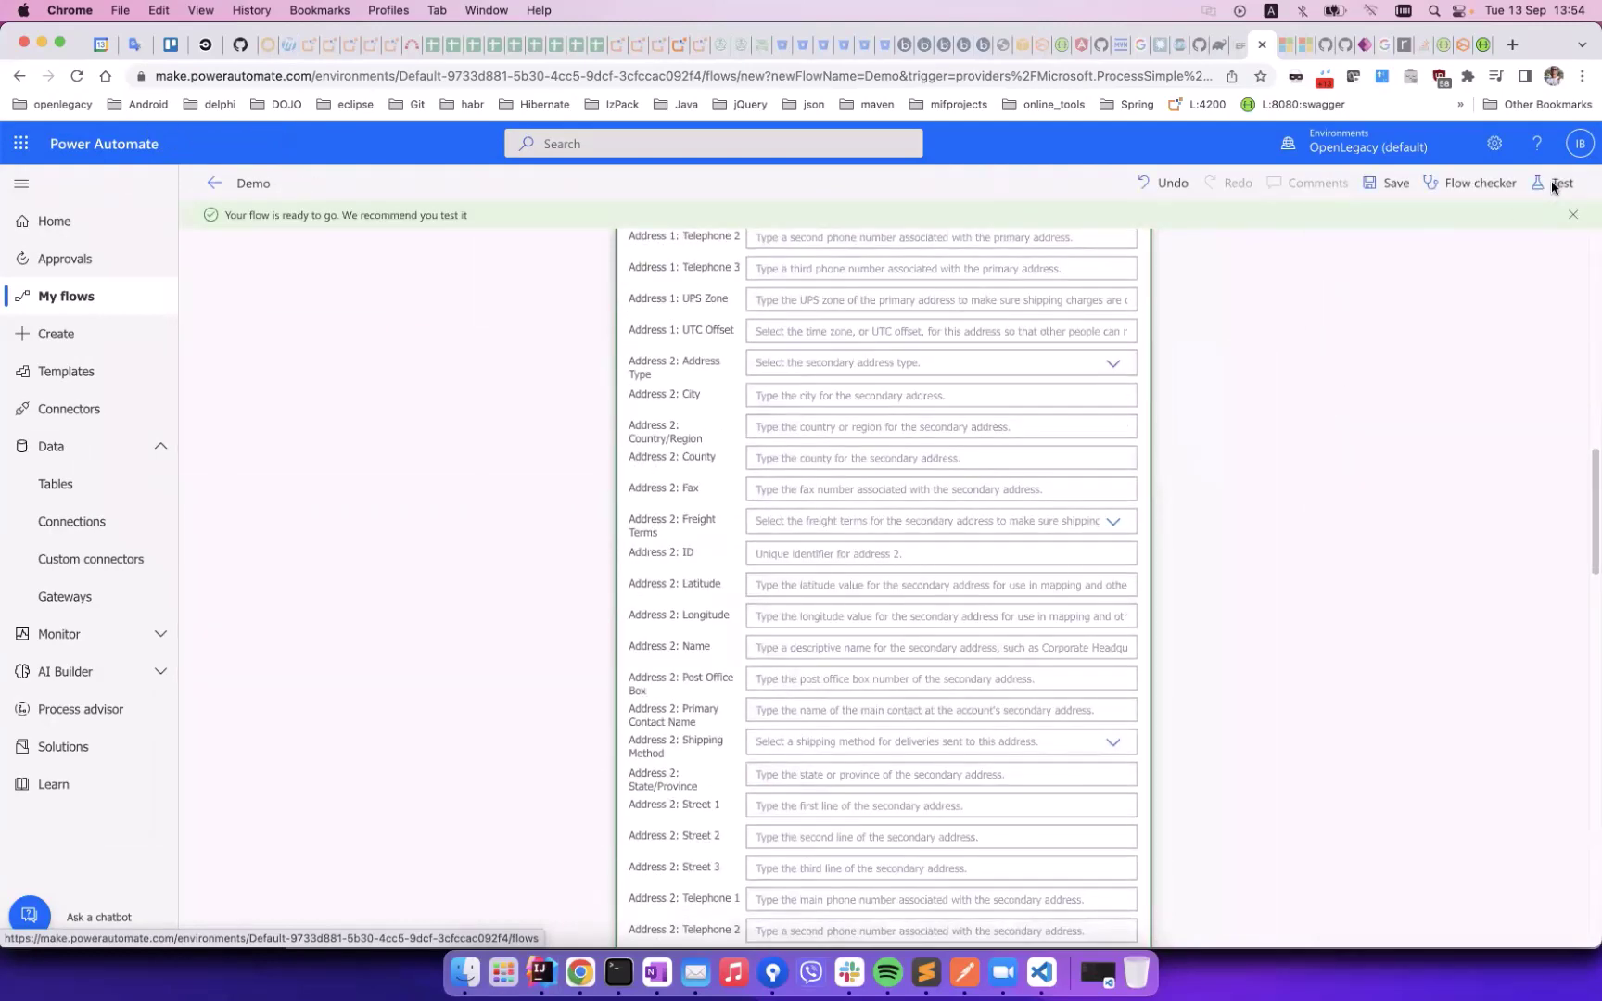
{"action": "left_click", "coordinate": [1555, 184]}
{"action": "left_click", "coordinate": [1321, 225]}
{"action": "left_click", "coordinate": [1349, 915]}
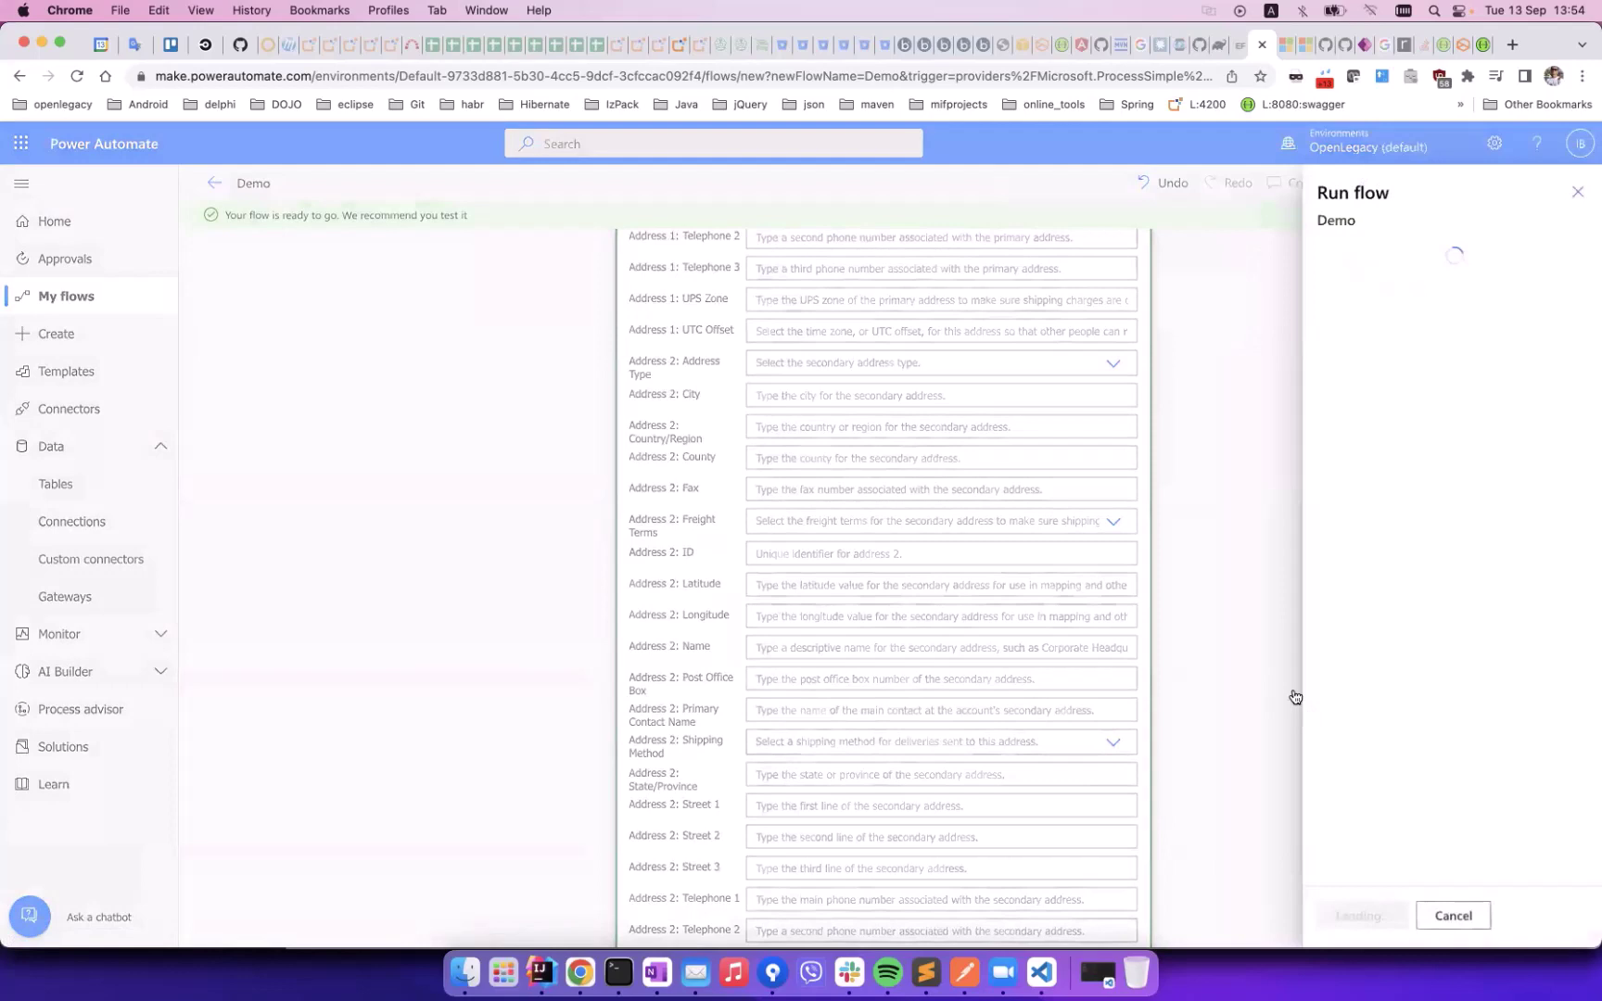
{"action": "left_click", "coordinate": [1358, 915]}
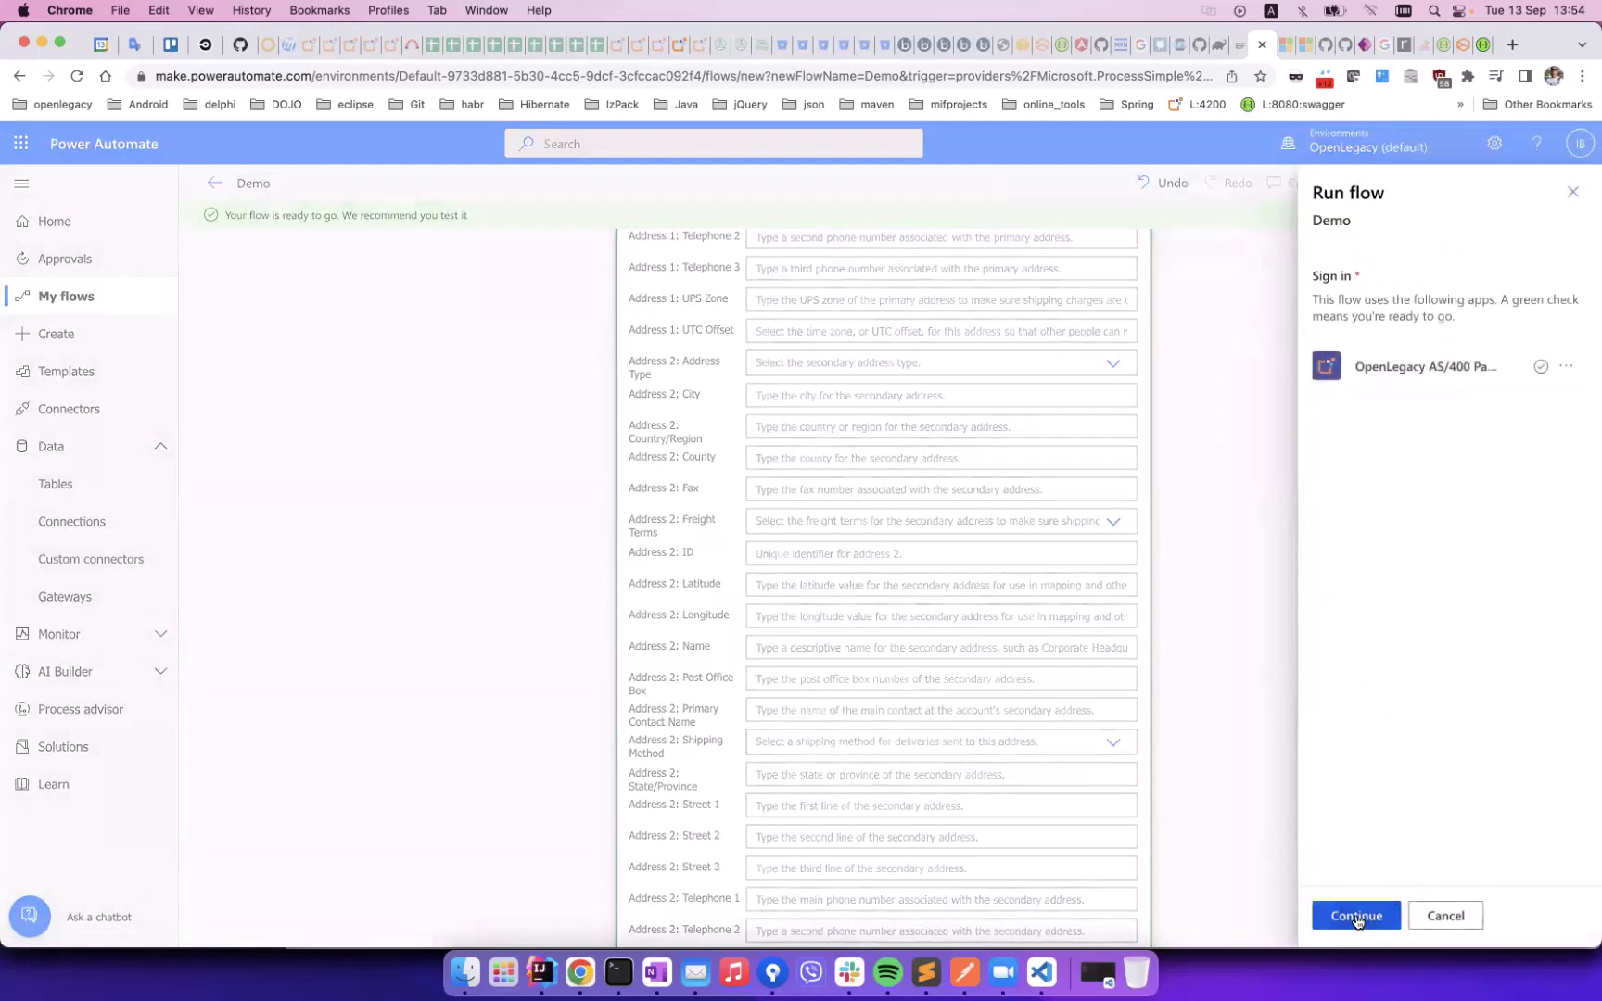
{"action": "left_click", "coordinate": [1353, 917]}
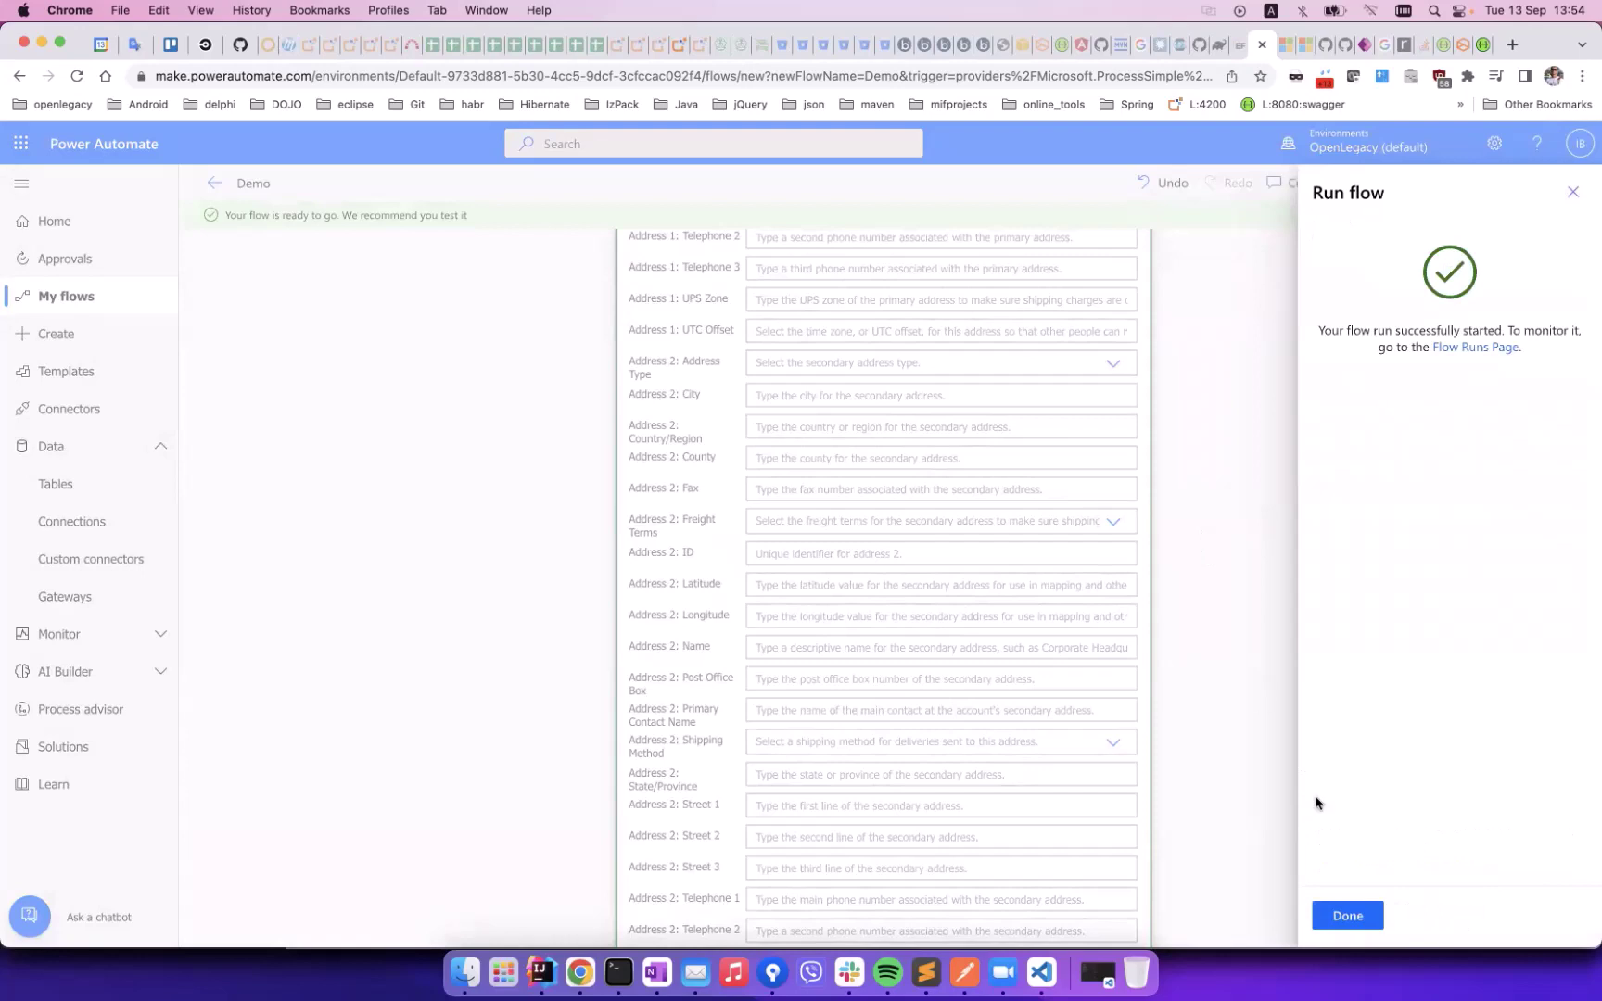
{"action": "left_click", "coordinate": [1346, 916]}
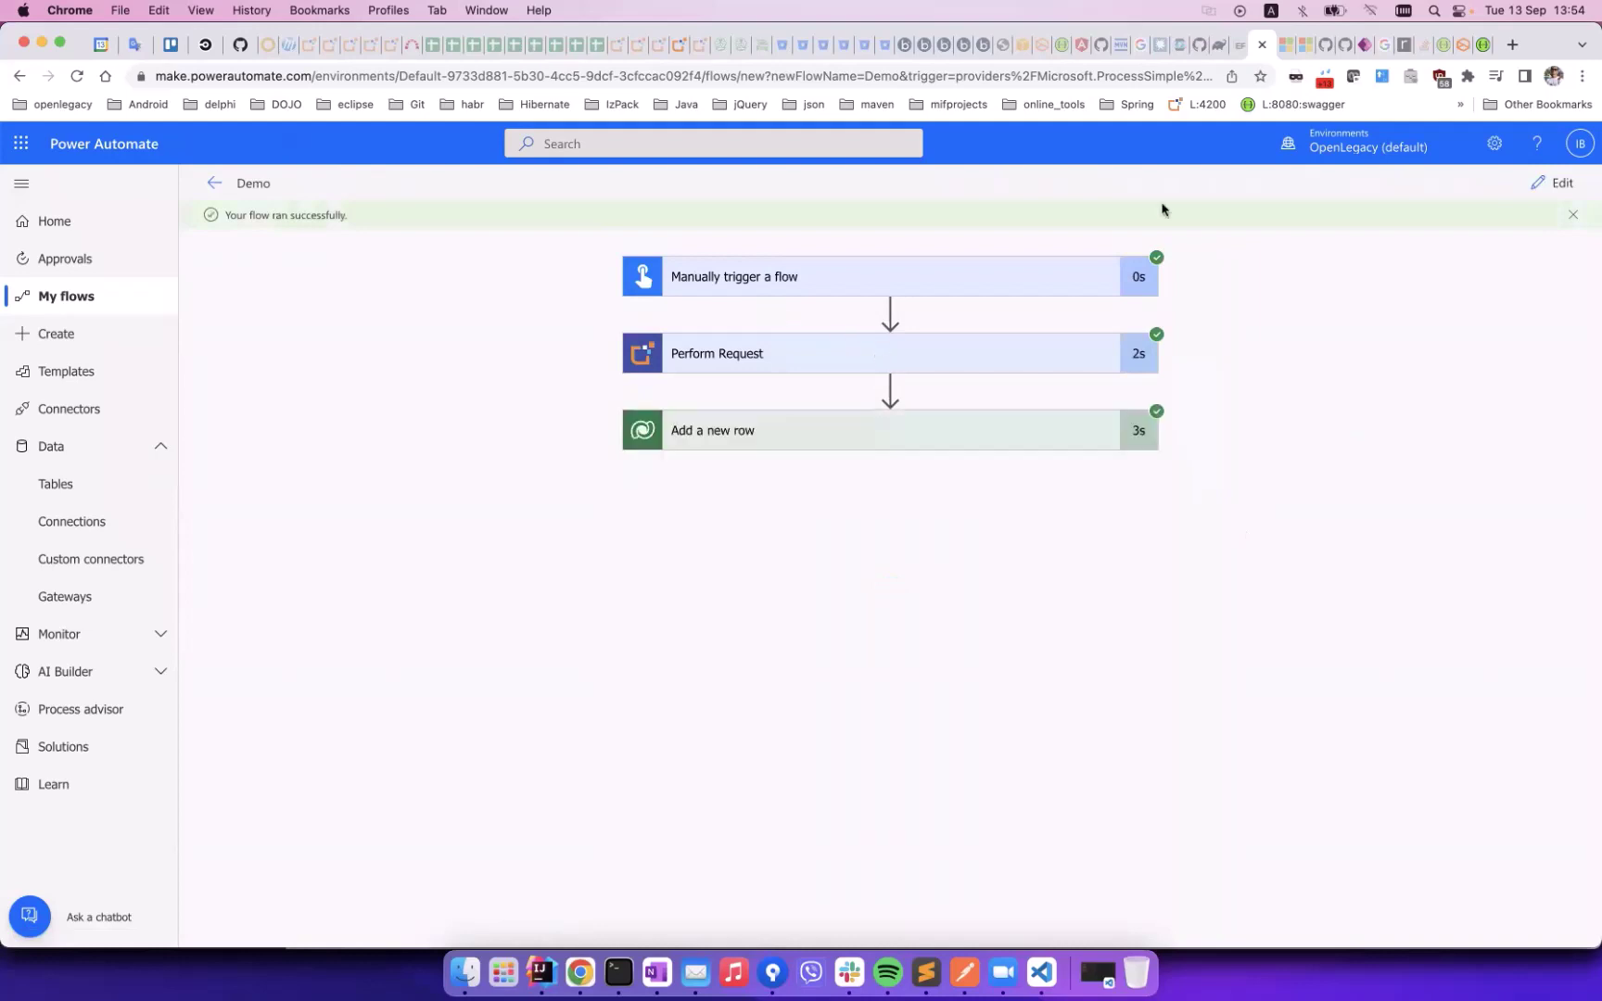
Check the Account table row numbered 99 in Portland, then return to the pol2get response
{"action": "left_click", "coordinate": [1364, 44]}
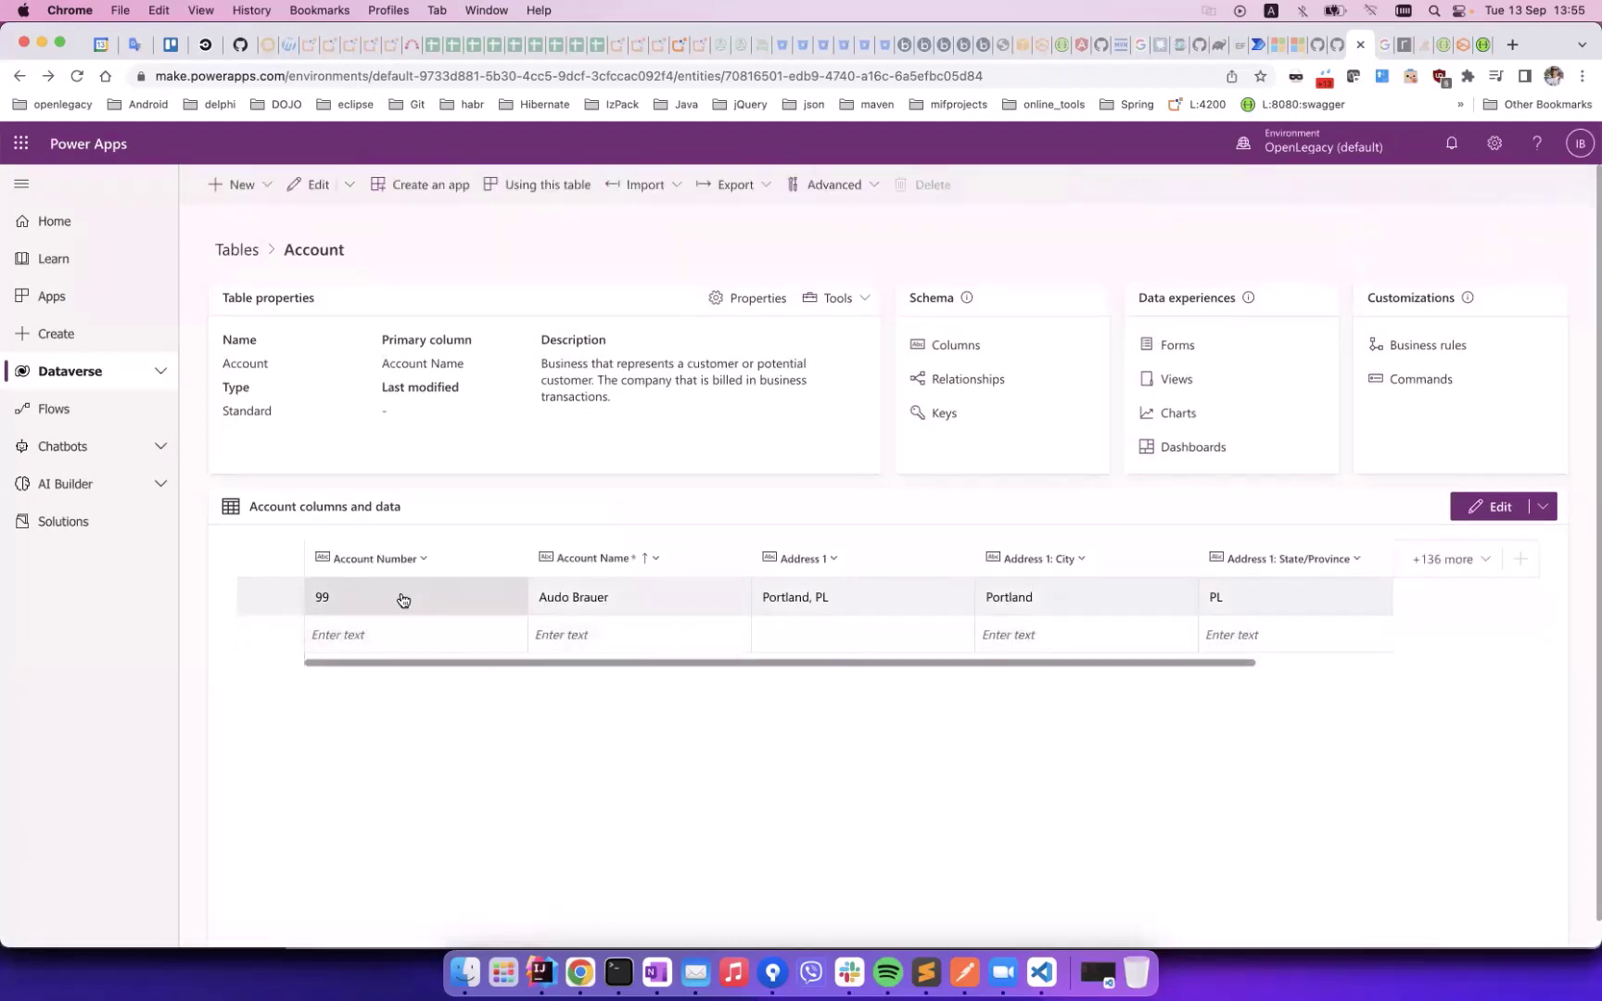
{"action": "left_click", "coordinate": [1482, 46]}
{"action": "left_click", "coordinate": [468, 541]}
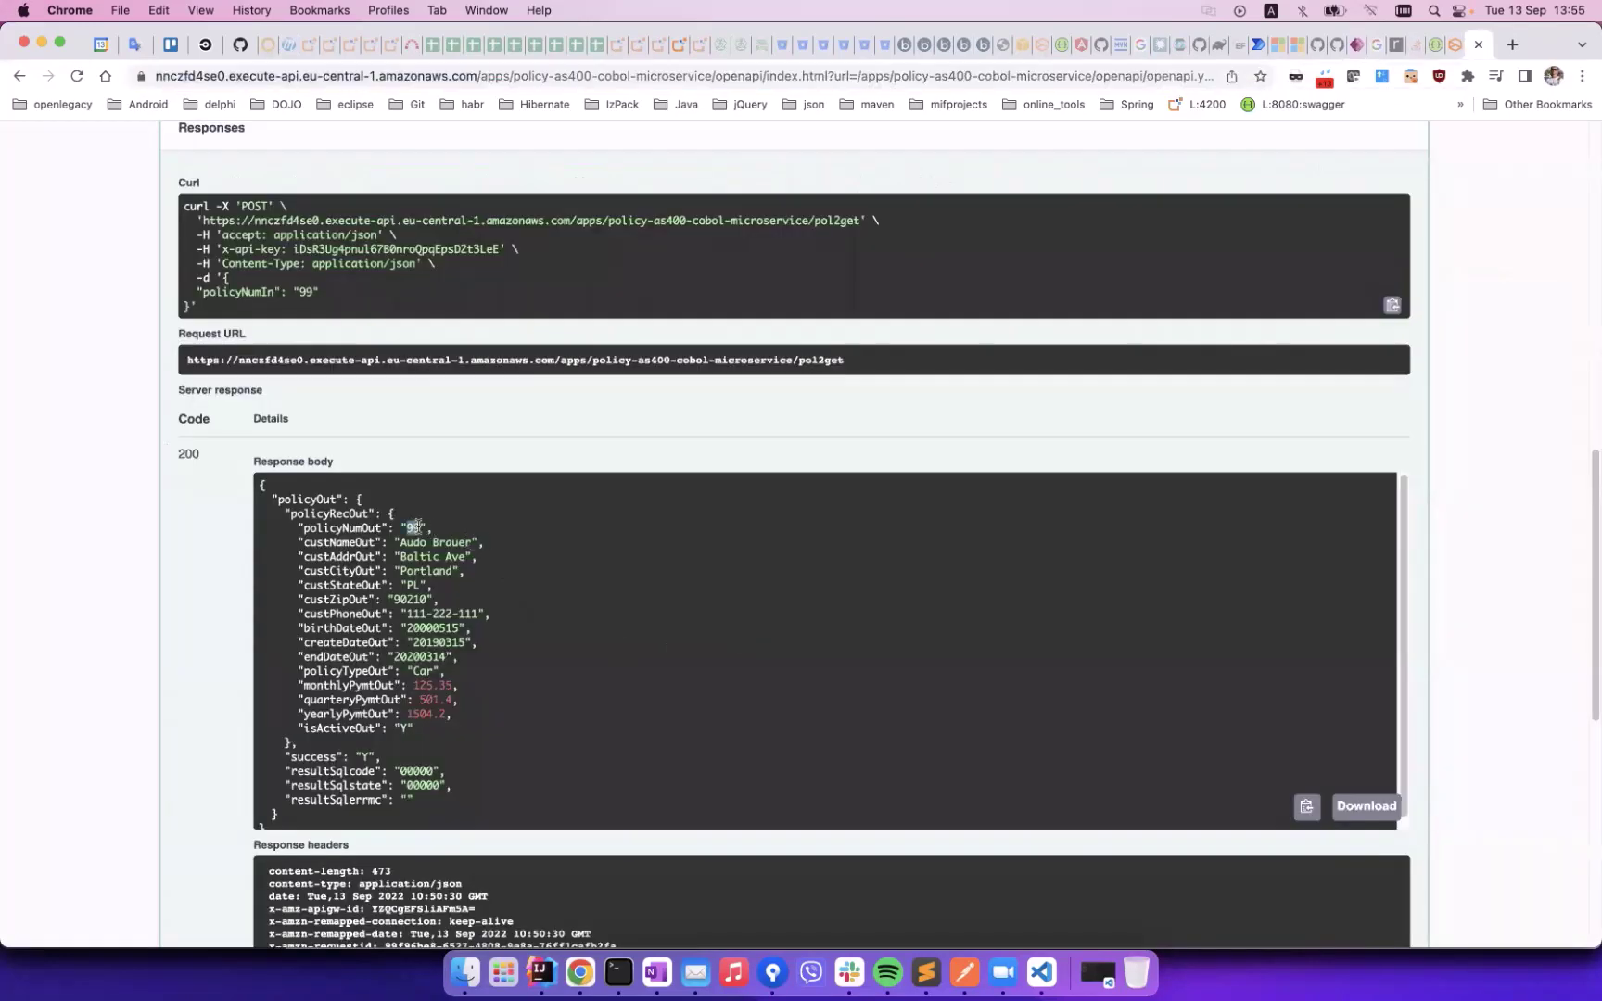